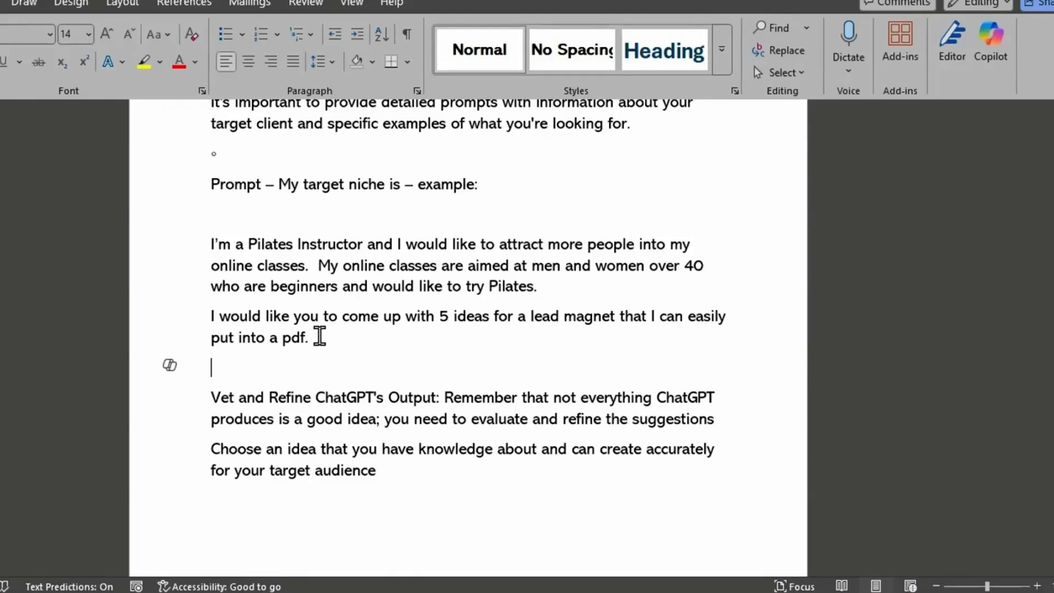
# - Copy the two-paragraph Pilates instructor prompt that asks for 5 lead magnet ideas for a pdf
pyautogui.moveTo(204, 243); pyautogui.dragTo(349, 336)
pyautogui.rightClick(296, 280)
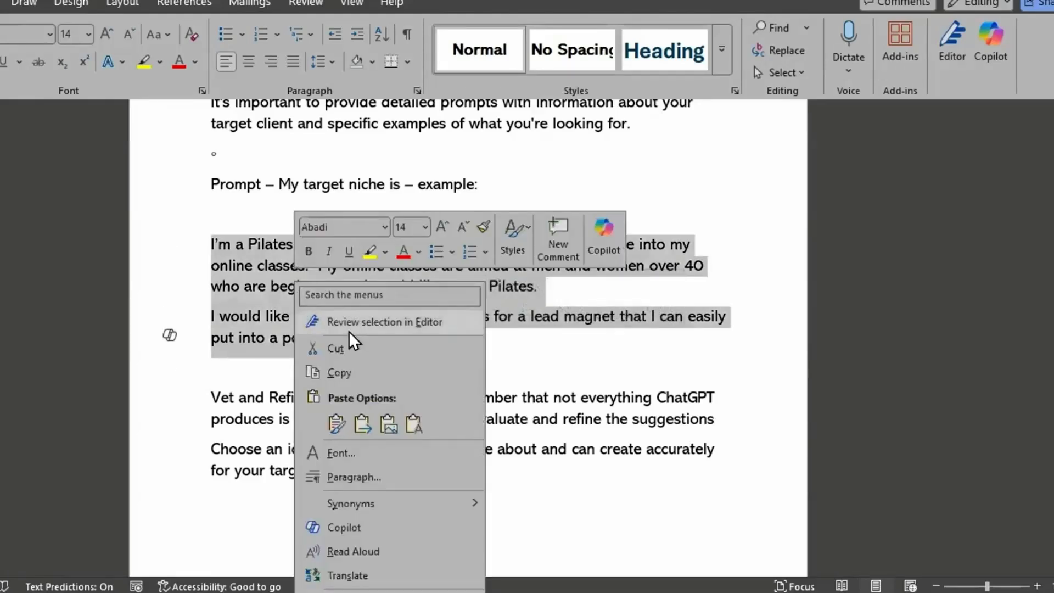
pyautogui.click(353, 377)
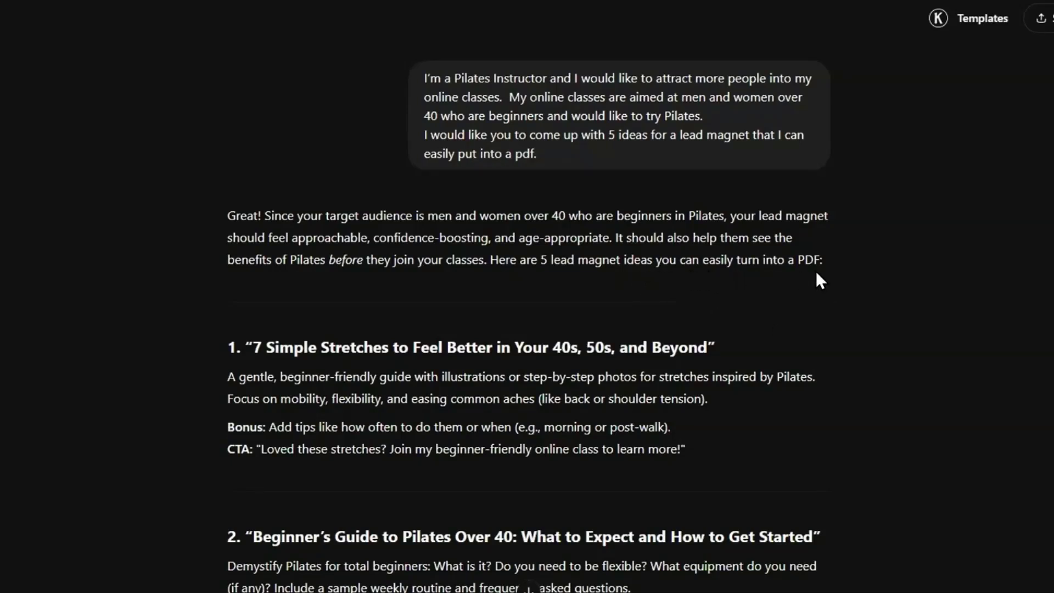
# - Read through the five lead magnet ideas in ChatGPT's reply to the Pilates prompt
pyautogui.scroll(-4, 385, 348)
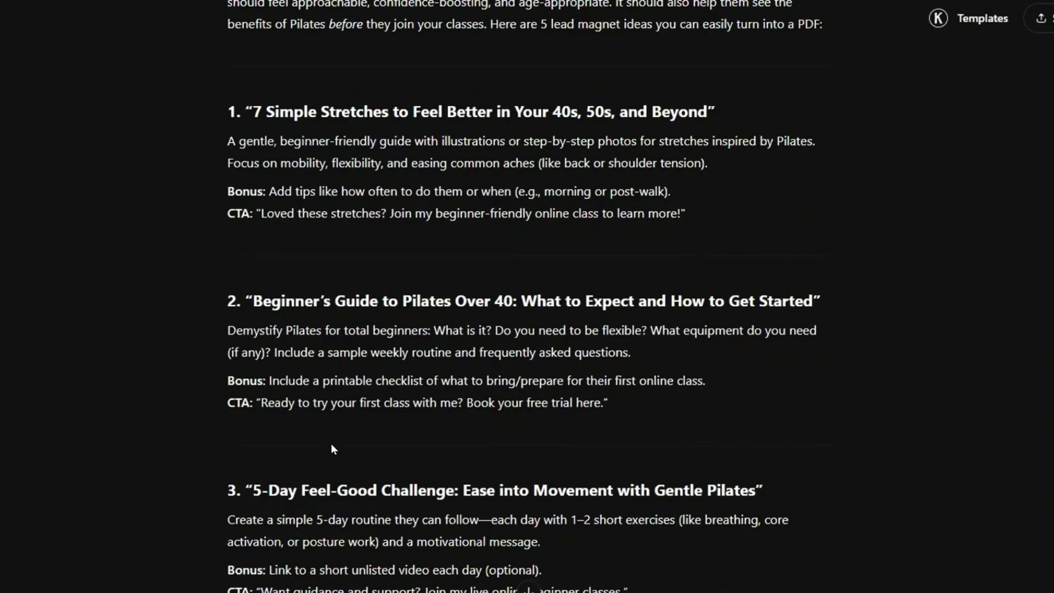
pyautogui.scroll(-3, 331, 443)
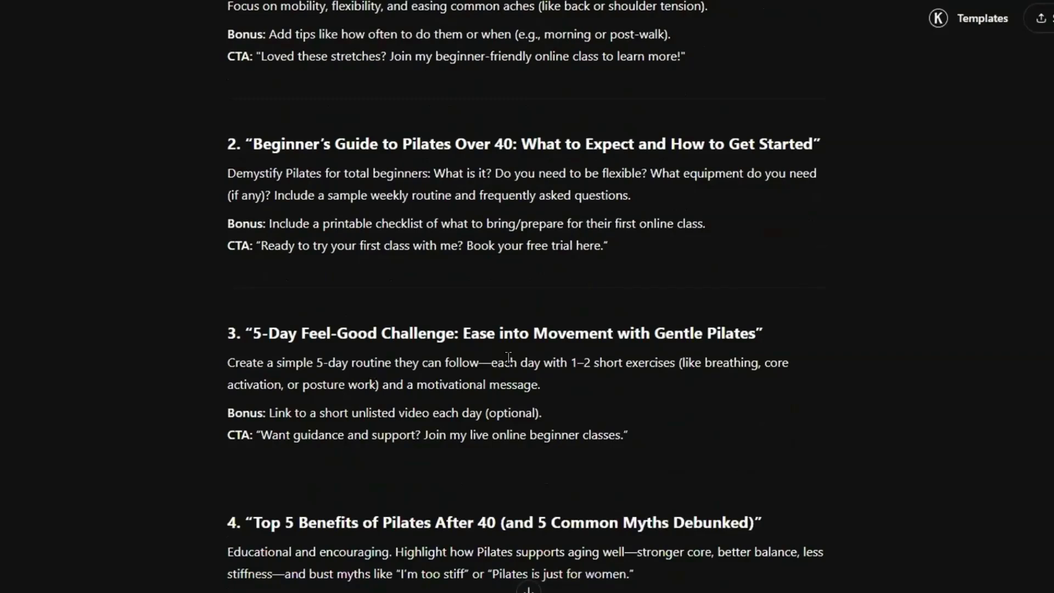
pyautogui.scroll(-3, 508, 358)
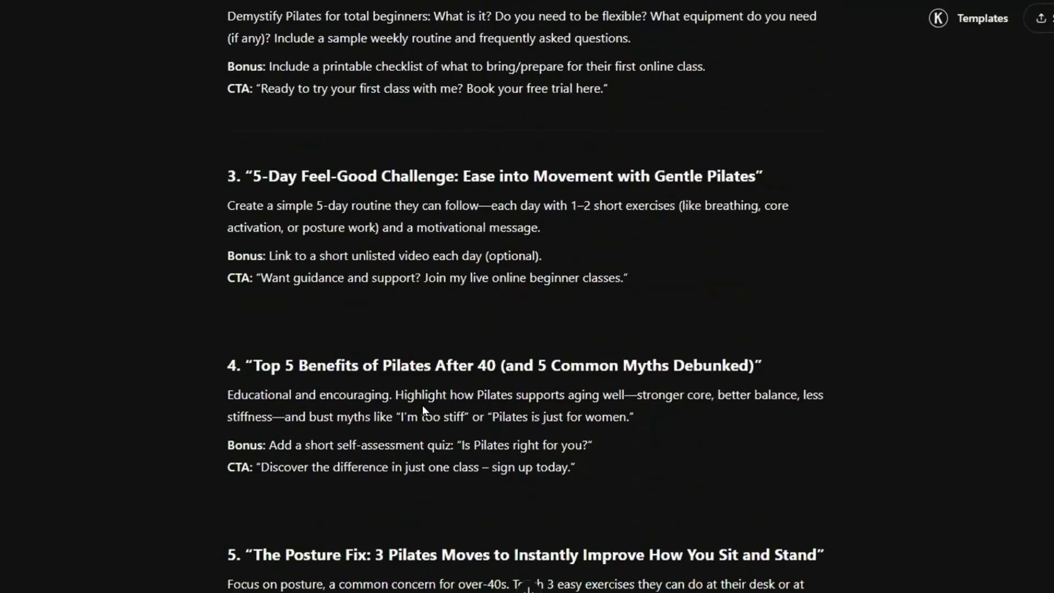
pyautogui.scroll(-3, 385, 456)
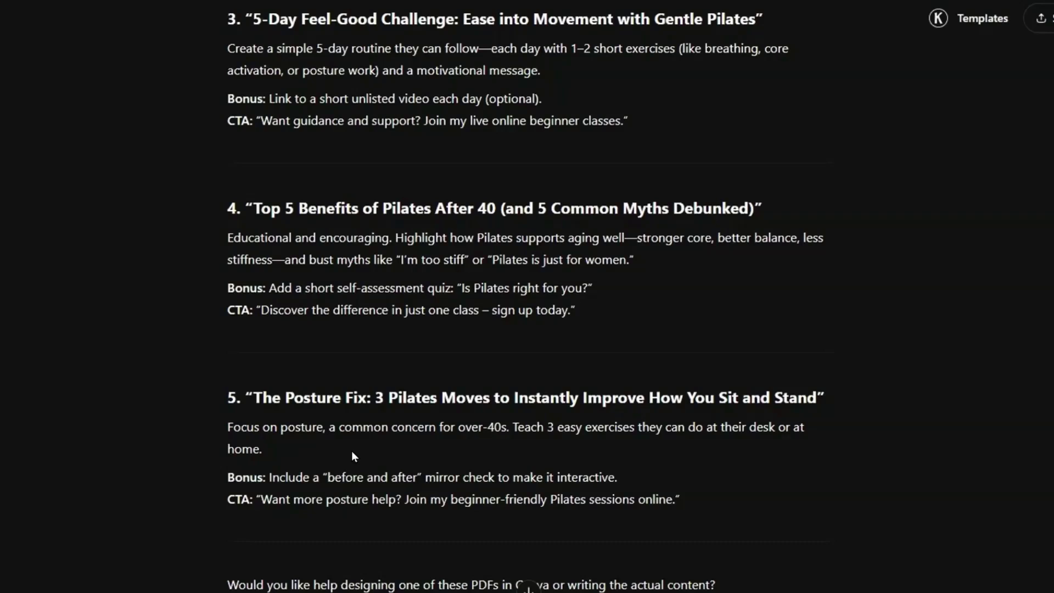
pyautogui.scroll(7, 353, 454)
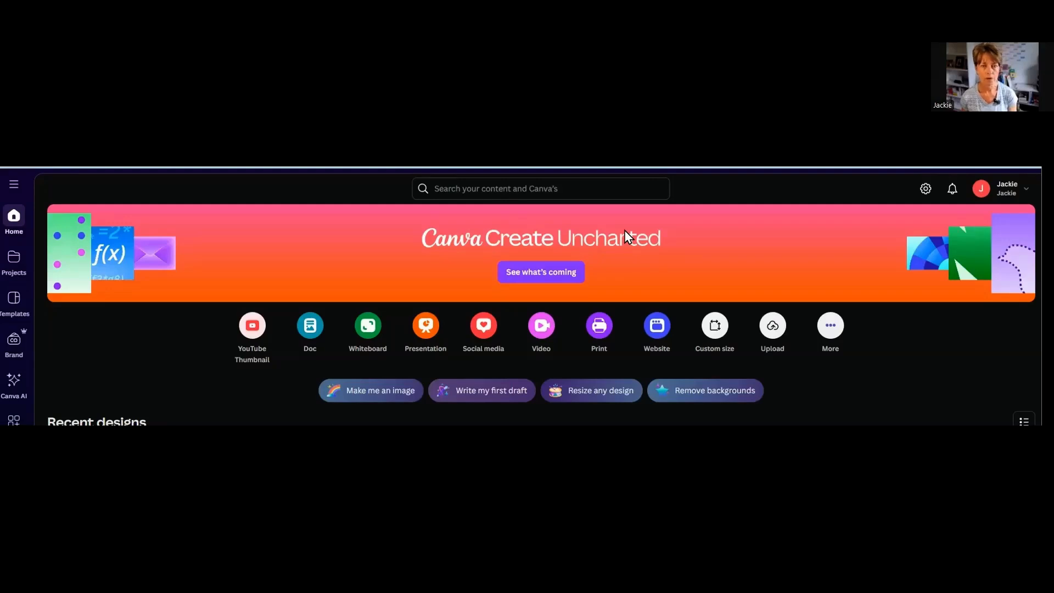
# - Switch to Canva and search its template library for "e book template"
pyautogui.click(14, 299)
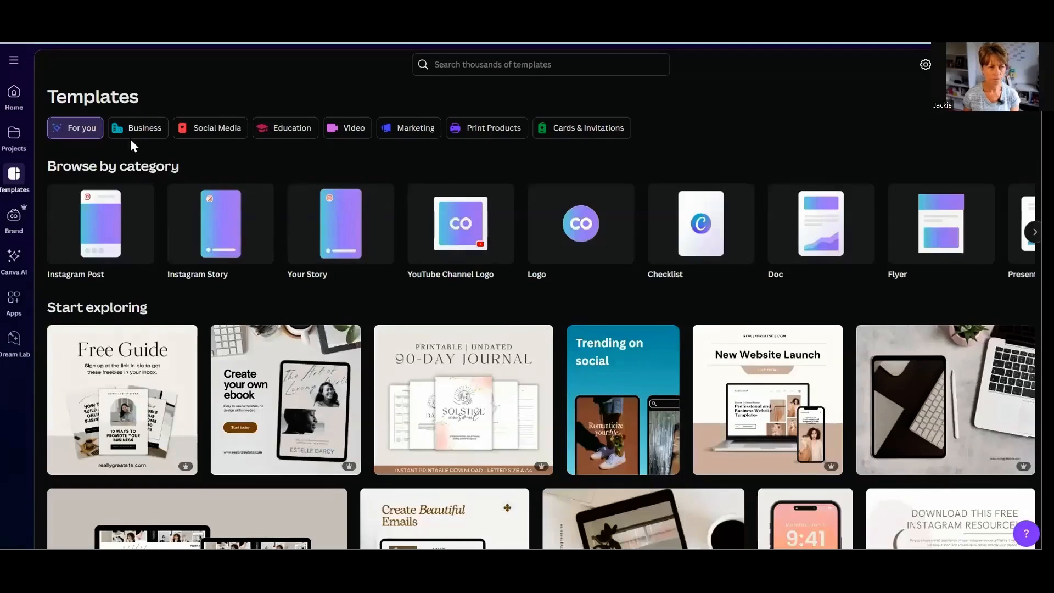
pyautogui.click(473, 64)
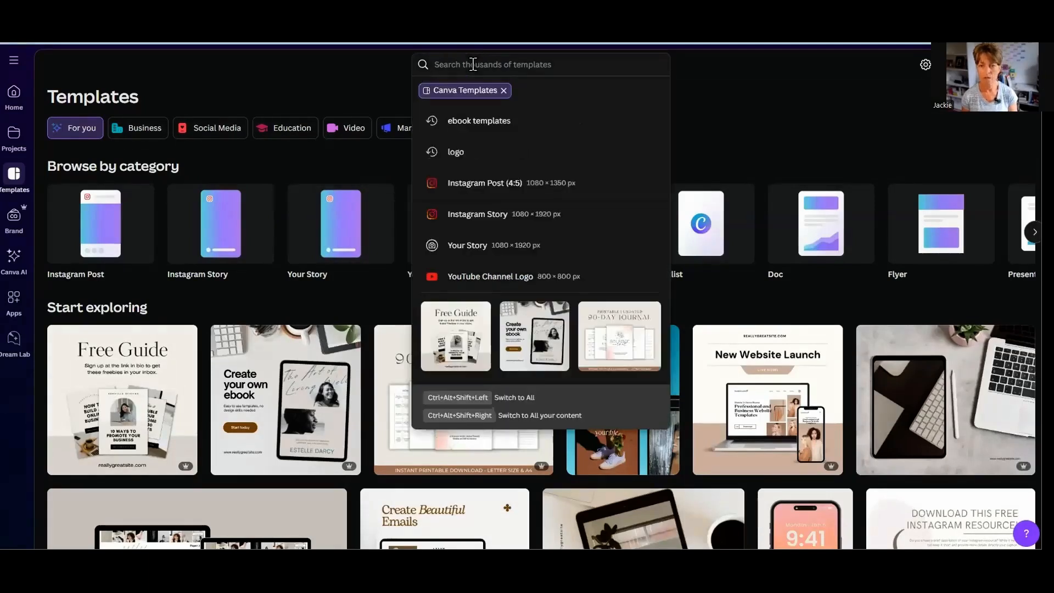
pyautogui.write('e book')
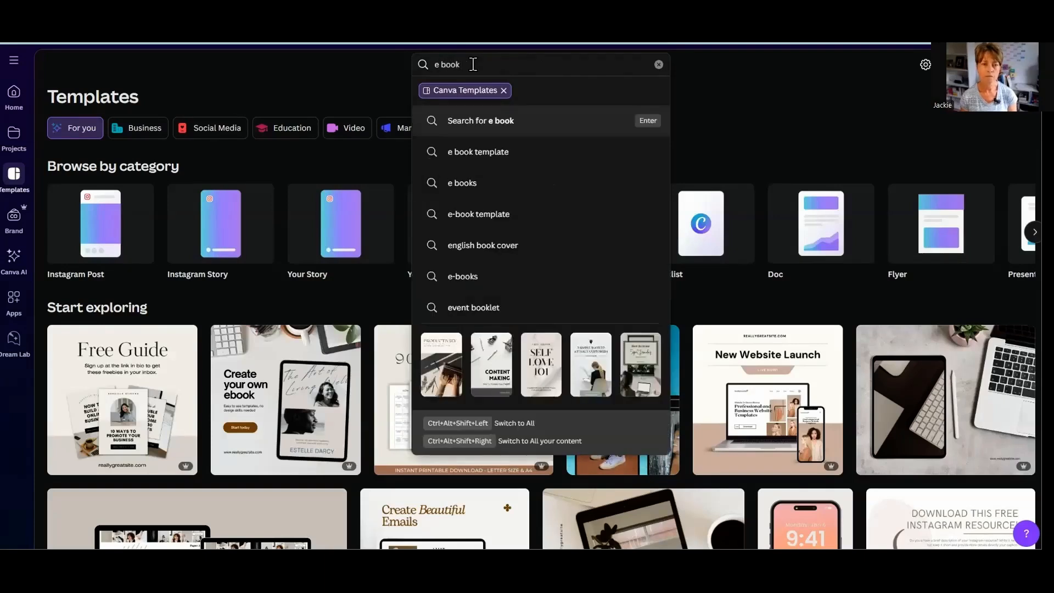
pyautogui.click(492, 153)
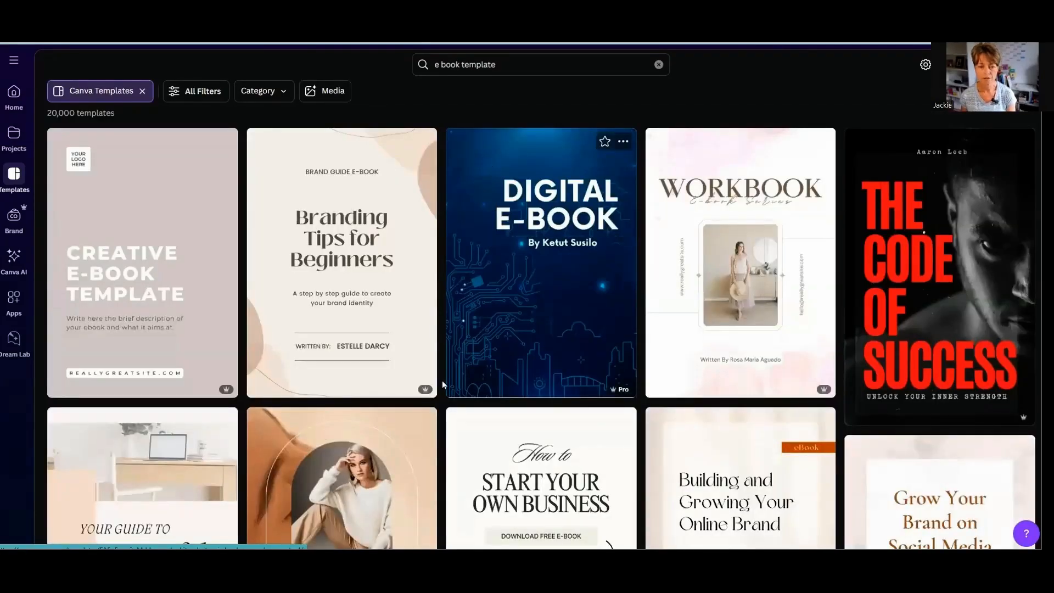
# - Browse the e-book templates and open the Peach and Brown Modern Business eBook Document for customising
pyautogui.moveTo(419, 390)
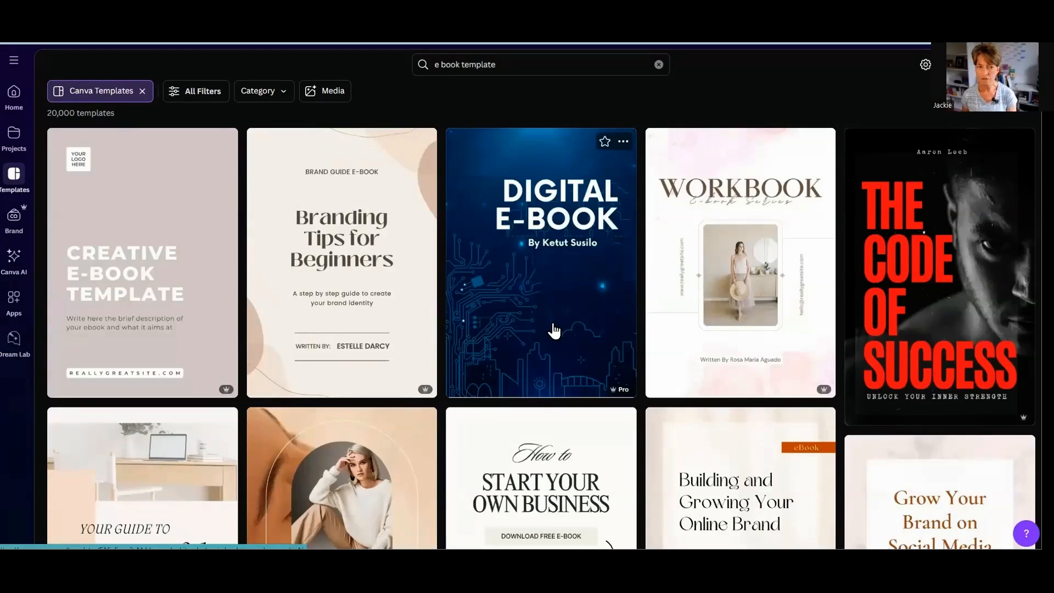
pyautogui.scroll(-5, 553, 329)
pyautogui.scroll(6, 553, 329)
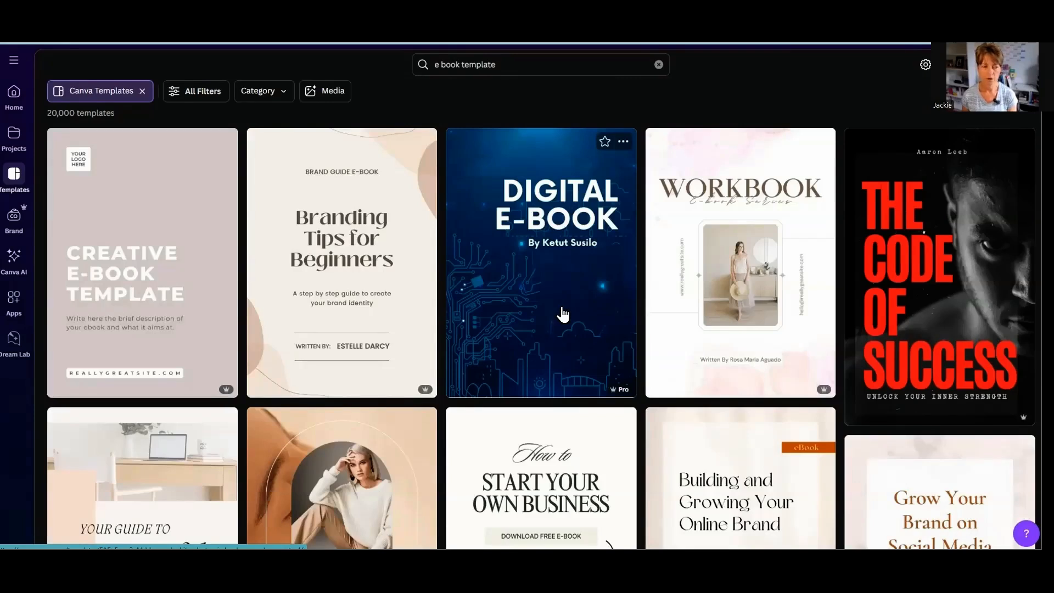
pyautogui.scroll(-3, 536, 345)
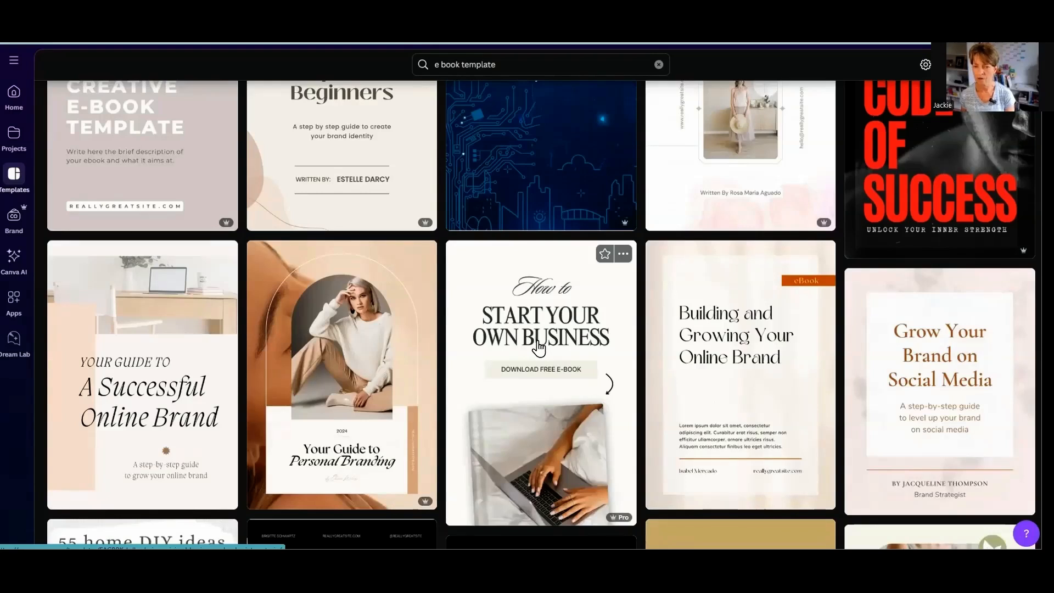
pyautogui.scroll(3, 500, 291)
pyautogui.scroll(-6, 500, 291)
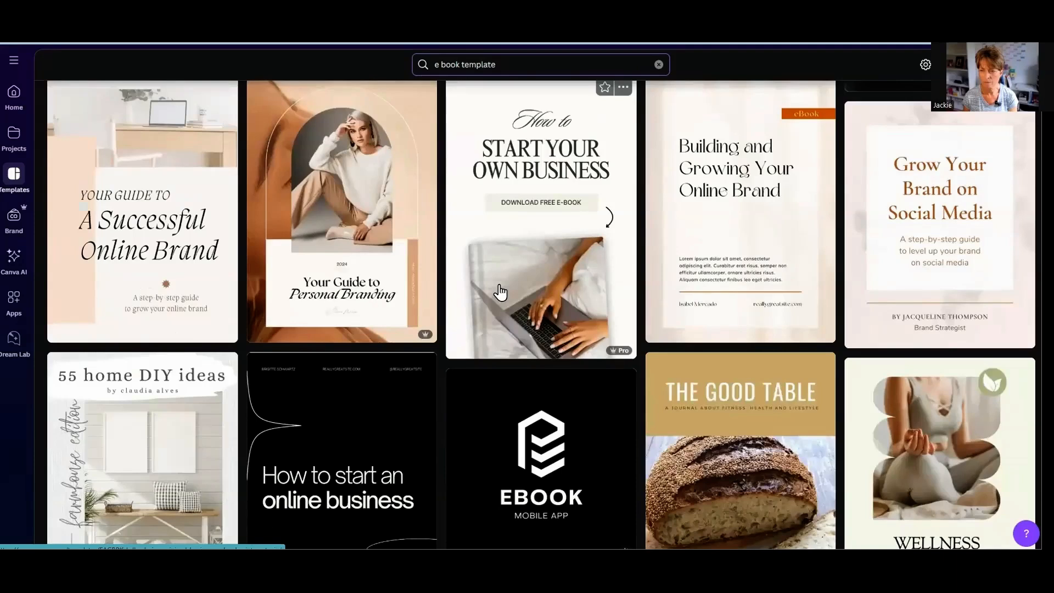
pyautogui.moveTo(723, 240)
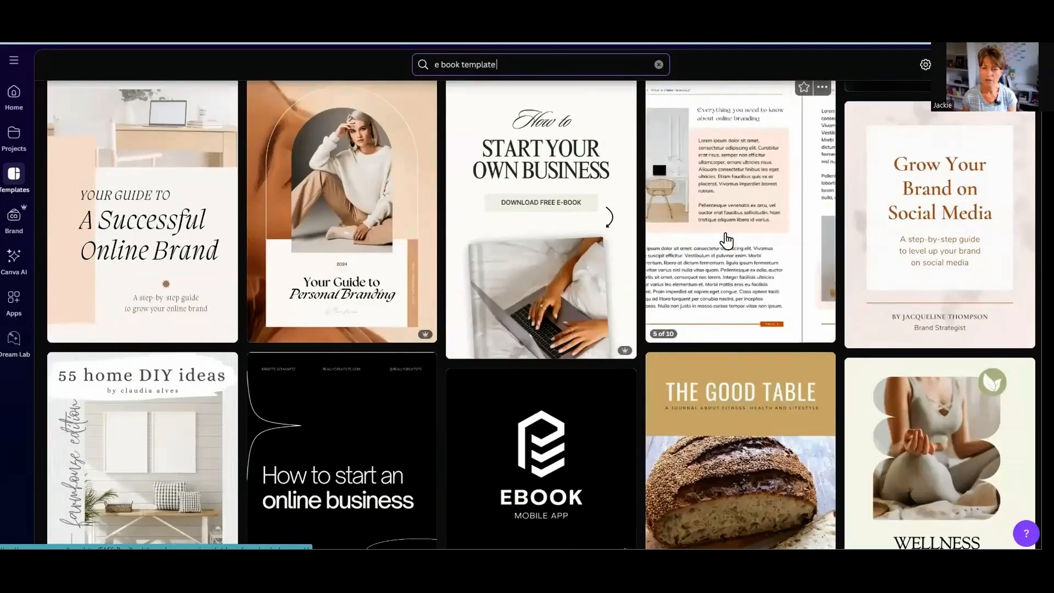
pyautogui.moveTo(145, 230)
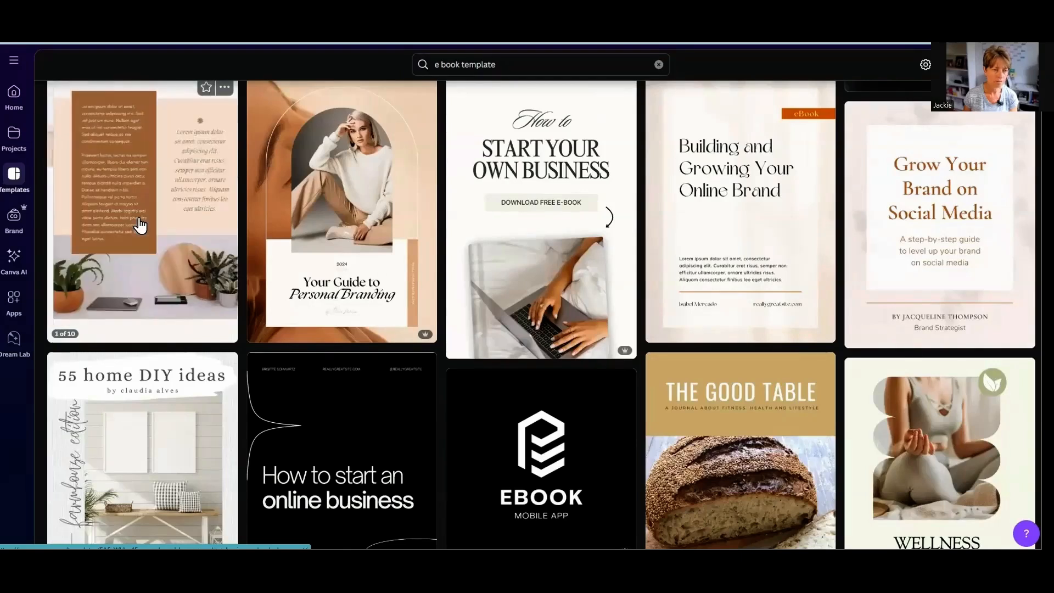
pyautogui.click(141, 223)
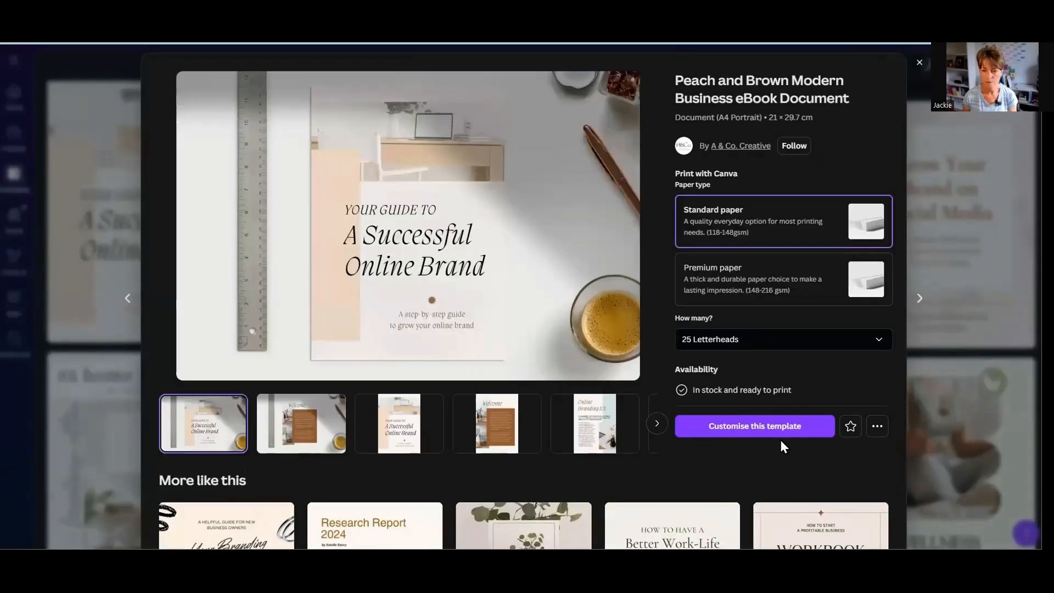
pyautogui.click(774, 427)
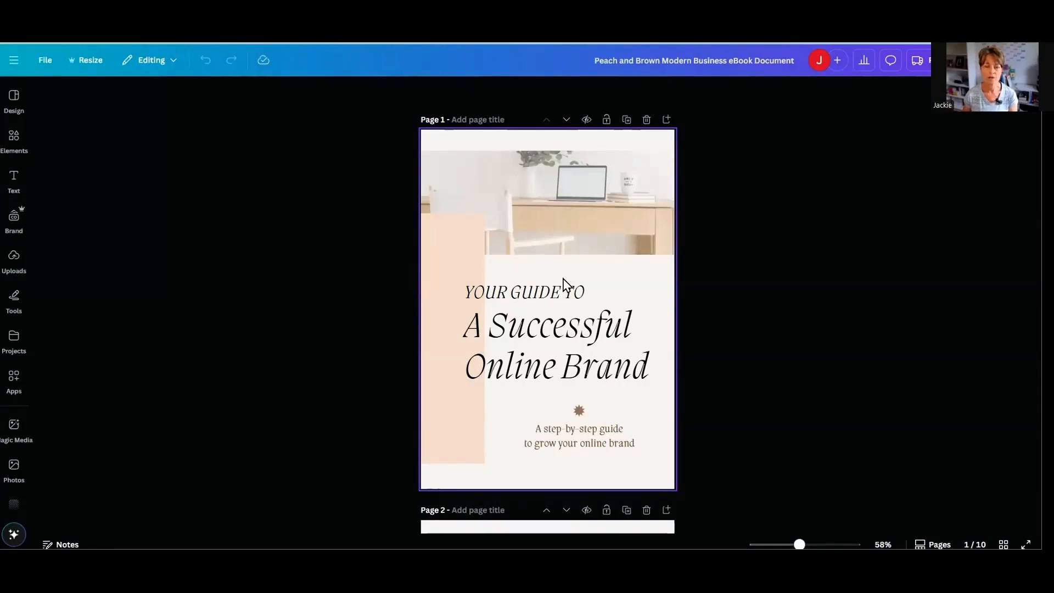
# - Delete the placeholder body text in the brown box on the Welcome page
pyautogui.scroll(-2, 564, 283)
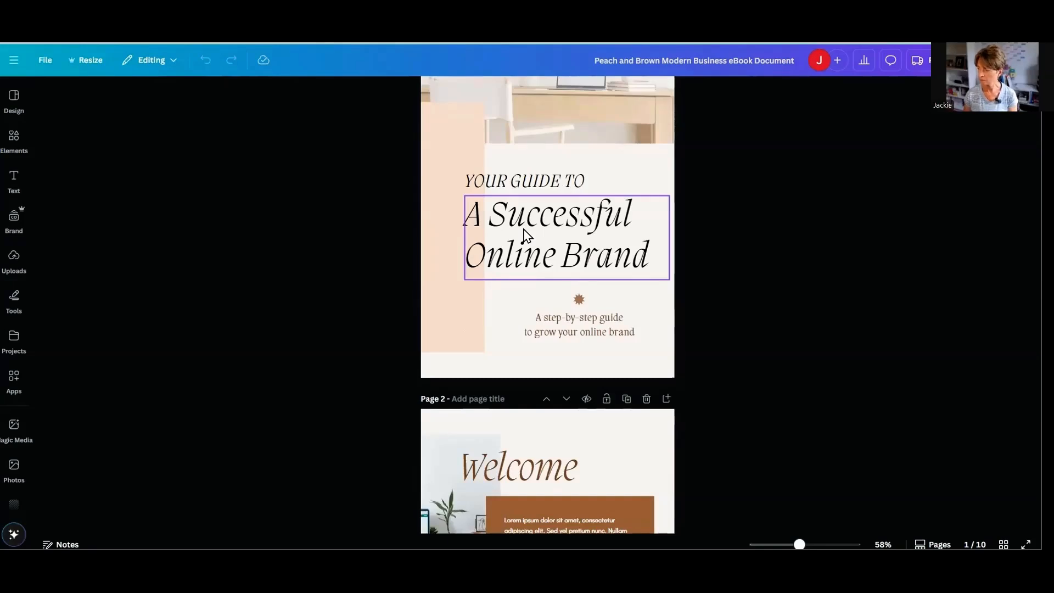
pyautogui.click(571, 142)
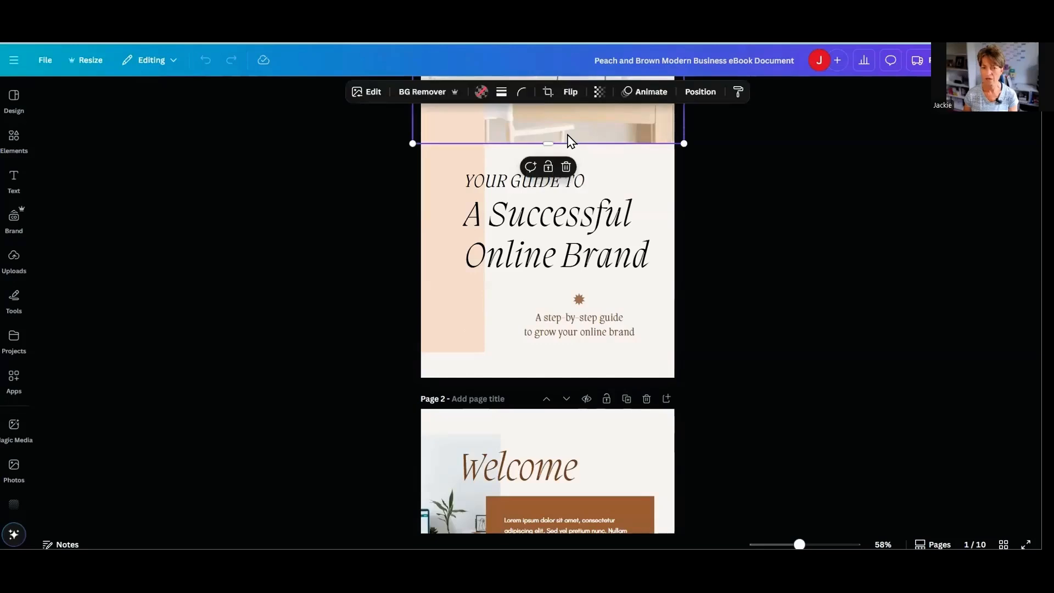
pyautogui.click(446, 232)
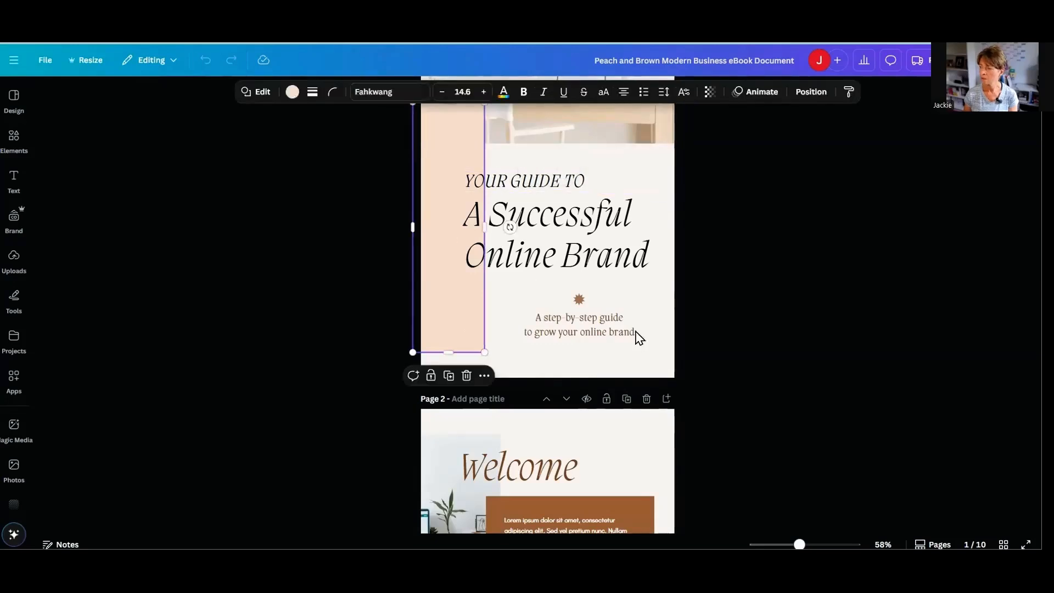
pyautogui.scroll(-4, 572, 367)
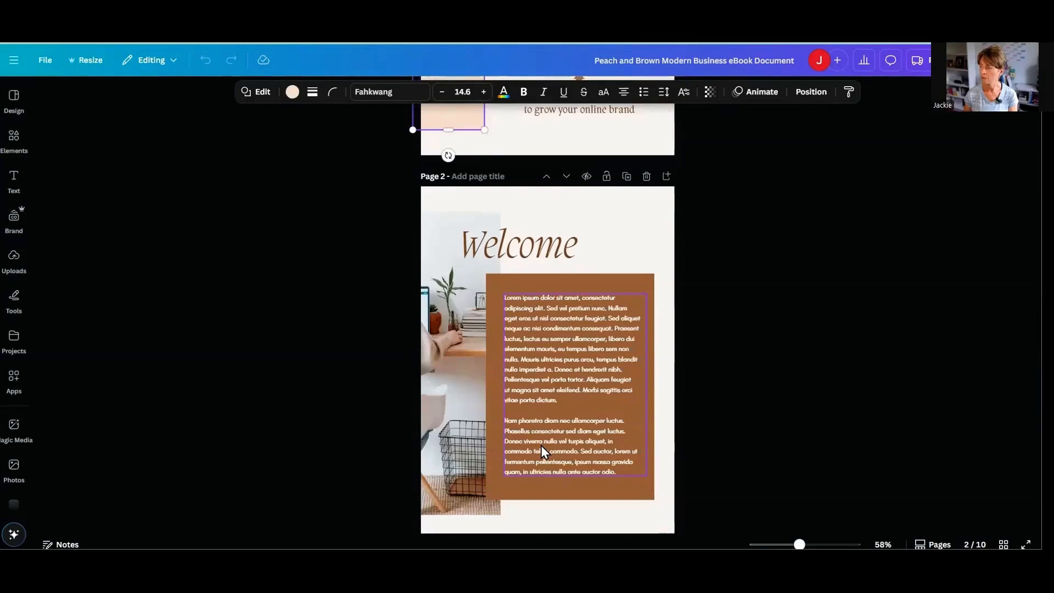
pyautogui.doubleClick(561, 383)
pyautogui.press('BackSpace')
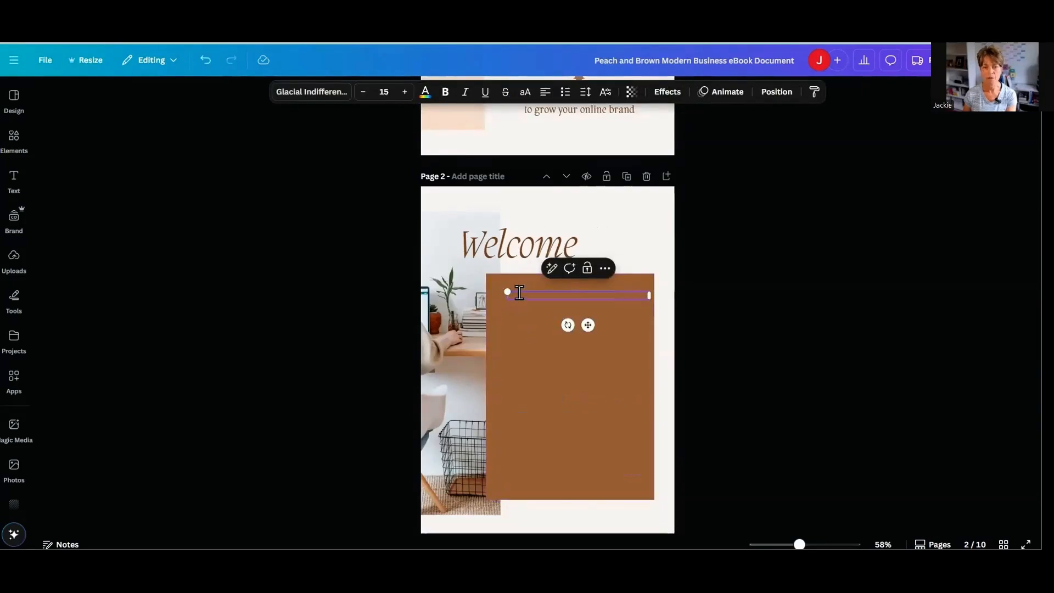
pyautogui.rightClick(518, 292)
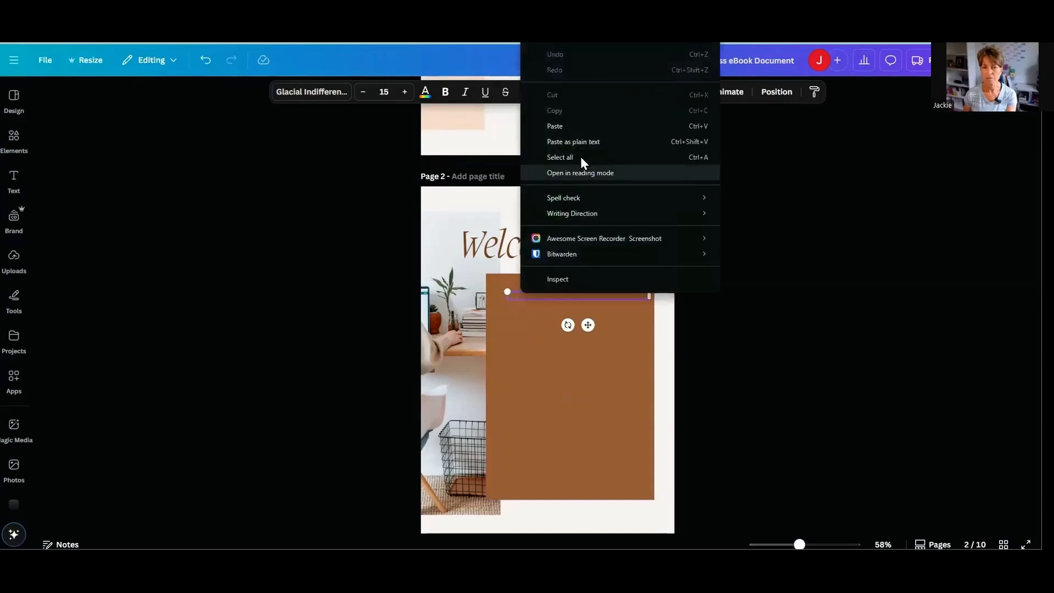
pyautogui.click(566, 449)
pyautogui.click(548, 303)
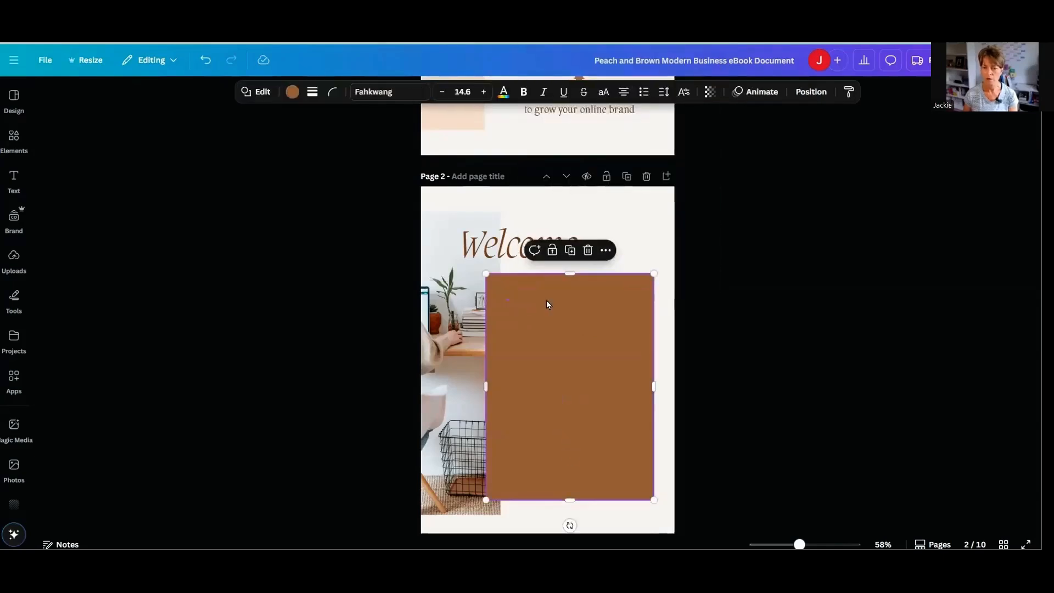
# - Look through the e-book's pages from page 3 to page 10 and check the uploaded media files
pyautogui.scroll(-6, 558, 378)
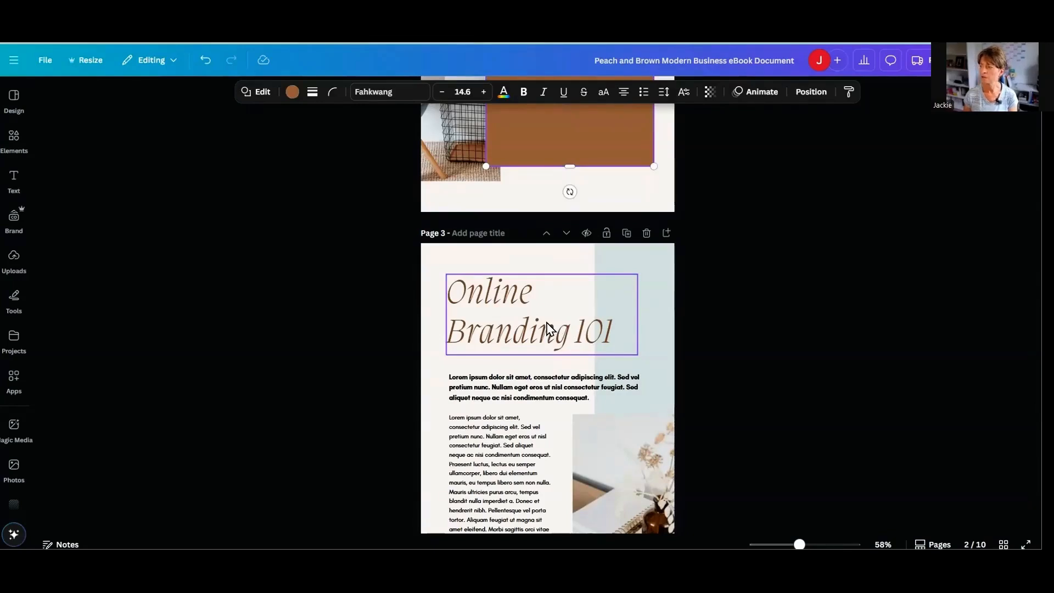
pyautogui.scroll(-3, 546, 357)
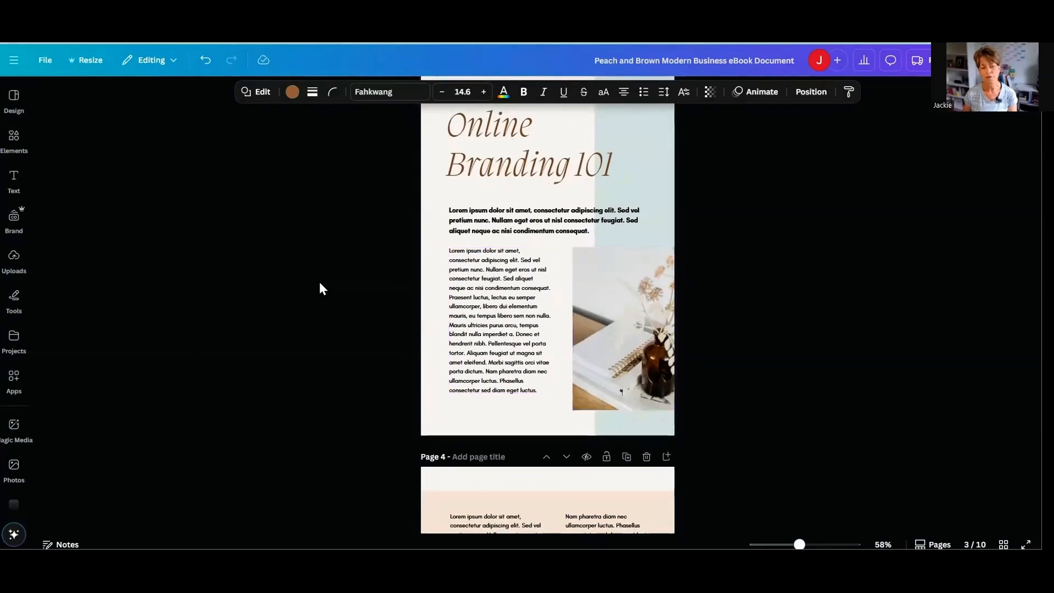
pyautogui.scroll(-5, 522, 317)
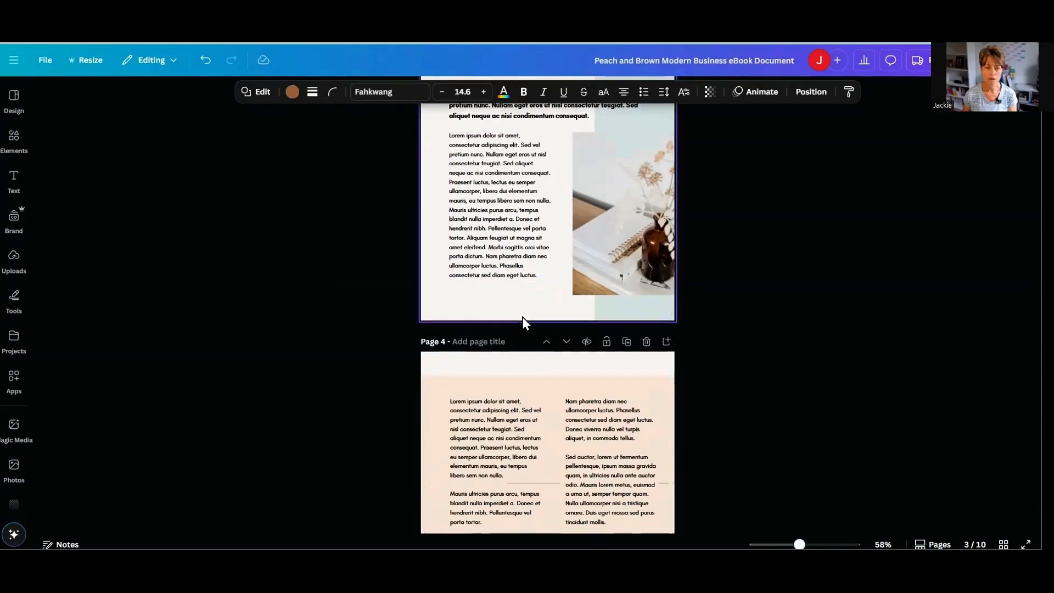
pyautogui.click(13, 258)
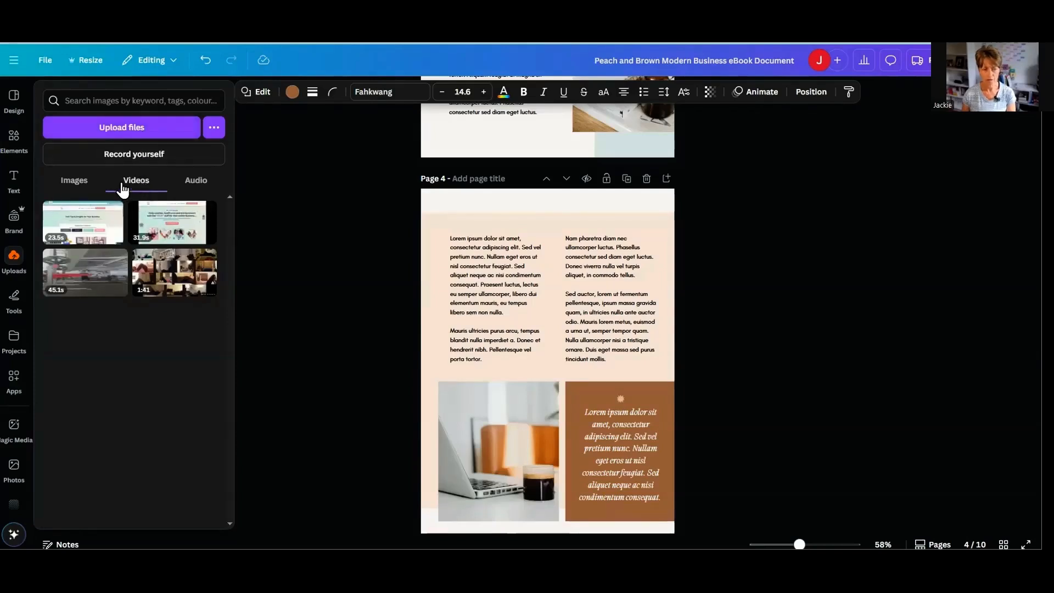
pyautogui.click(242, 305)
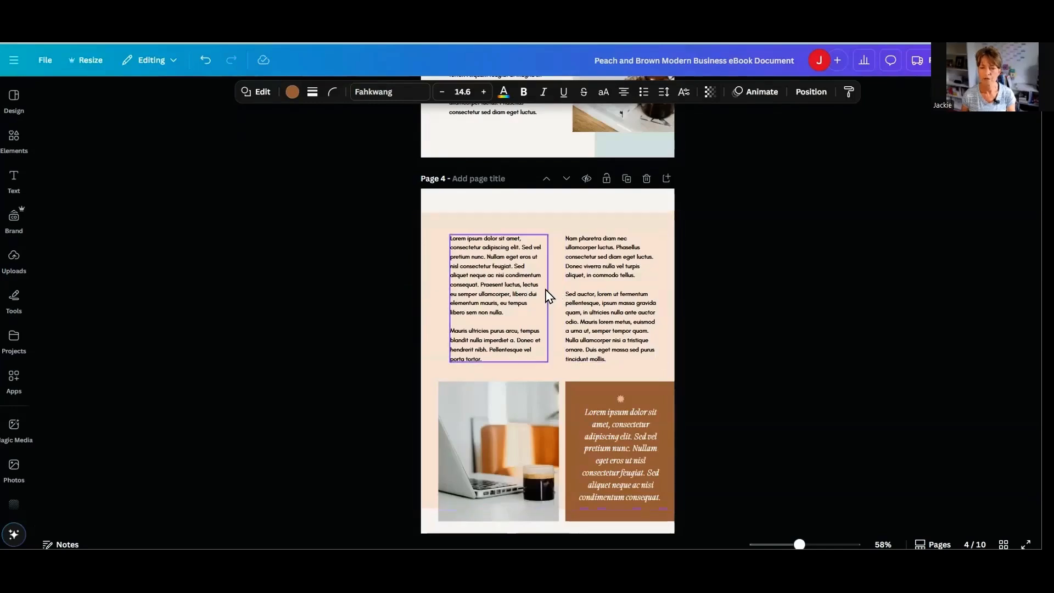
pyautogui.scroll(-5, 515, 305)
pyautogui.scroll(-3, 512, 302)
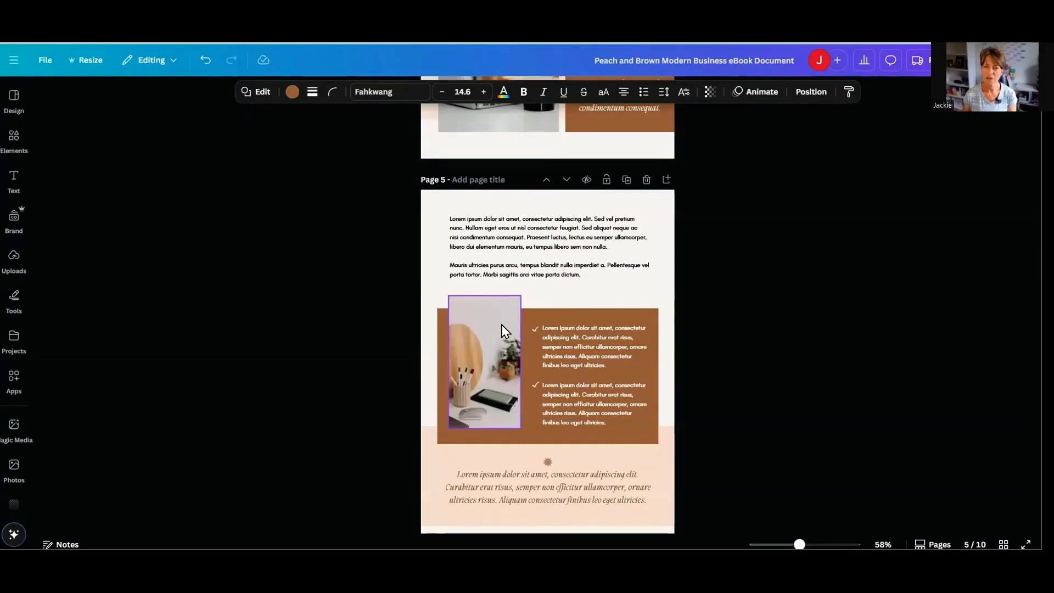
pyautogui.scroll(-3, 505, 327)
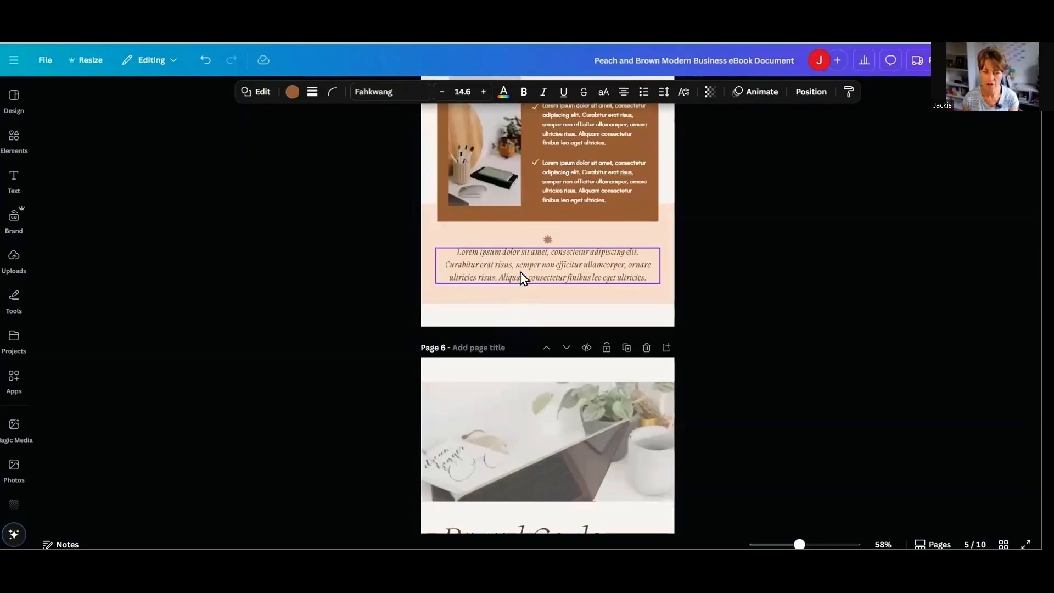
pyautogui.scroll(-10, 528, 299)
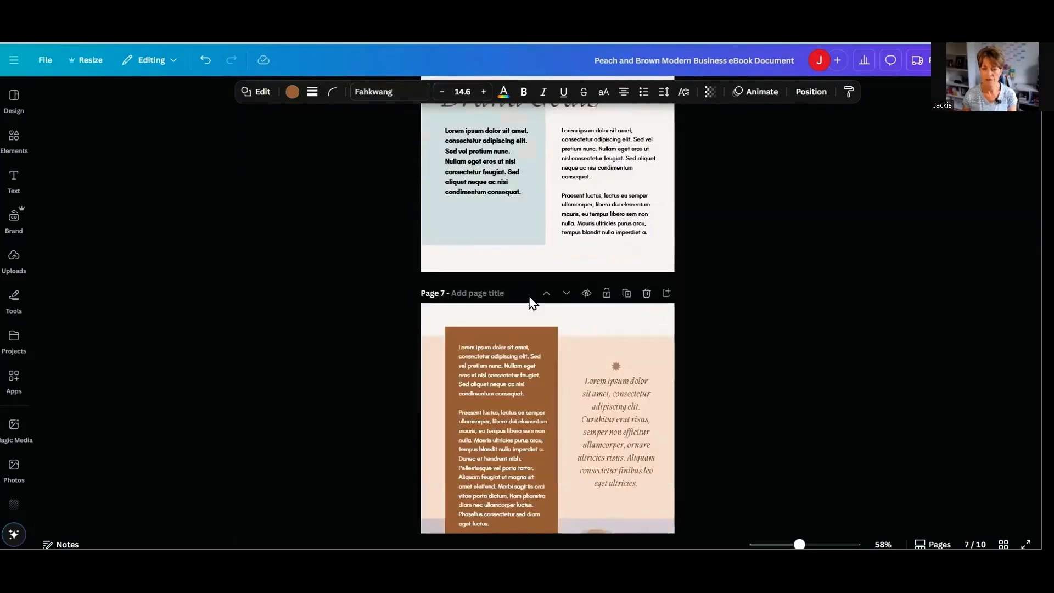
pyautogui.scroll(-10, 529, 296)
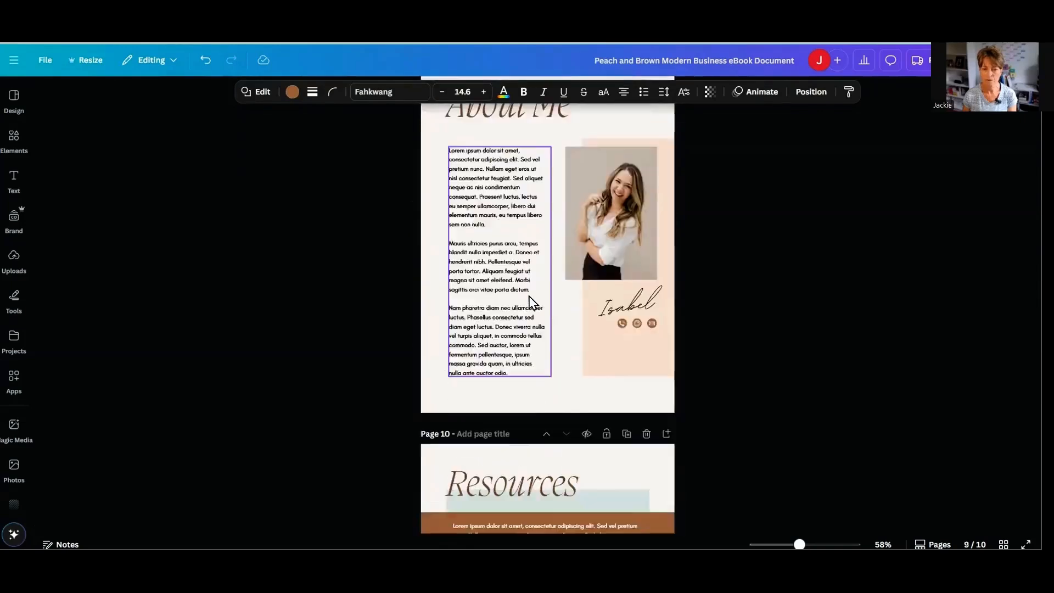
# - Change the font of the quote text in the light blue box on page 8 to Poppins
pyautogui.scroll(2, 529, 297)
pyautogui.click(510, 299)
pyautogui.scroll(2, 516, 275)
pyautogui.click(571, 159)
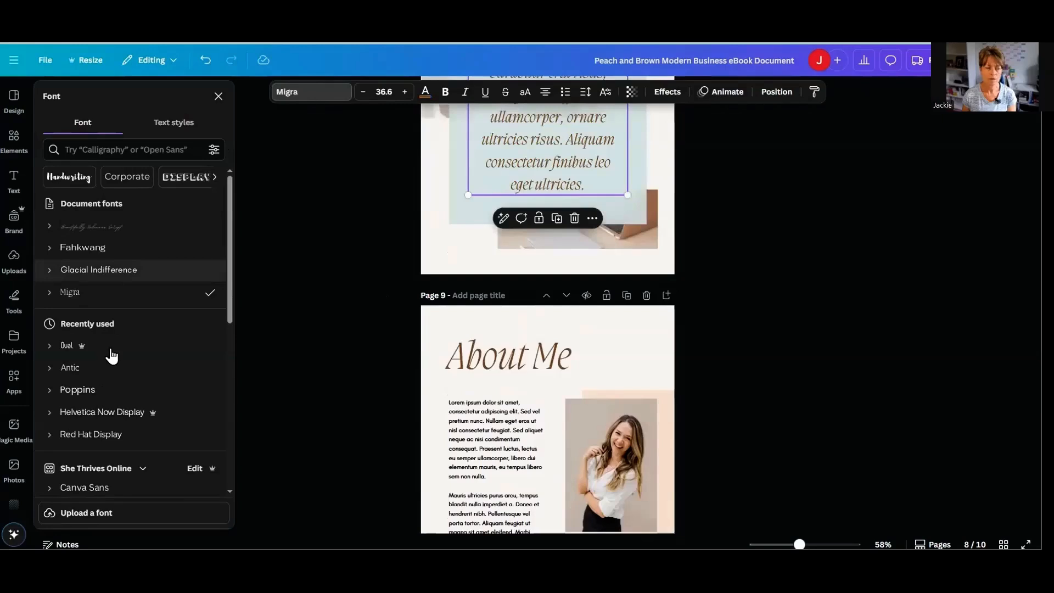
pyautogui.scroll(-2, 104, 314)
pyautogui.click(77, 279)
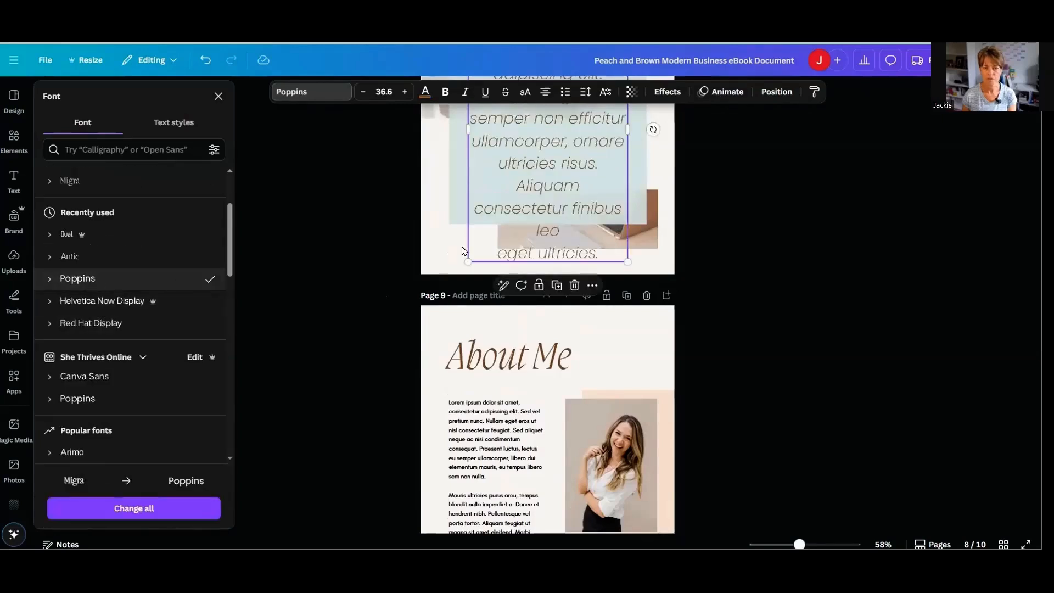
pyautogui.scroll(3, 564, 229)
pyautogui.scroll(2, 564, 229)
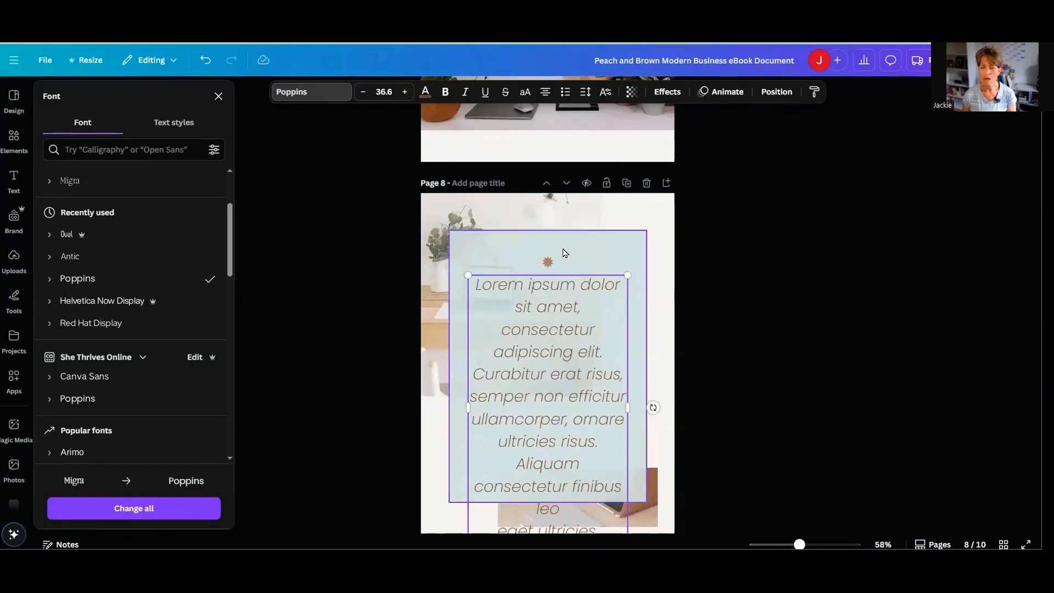
pyautogui.click(497, 266)
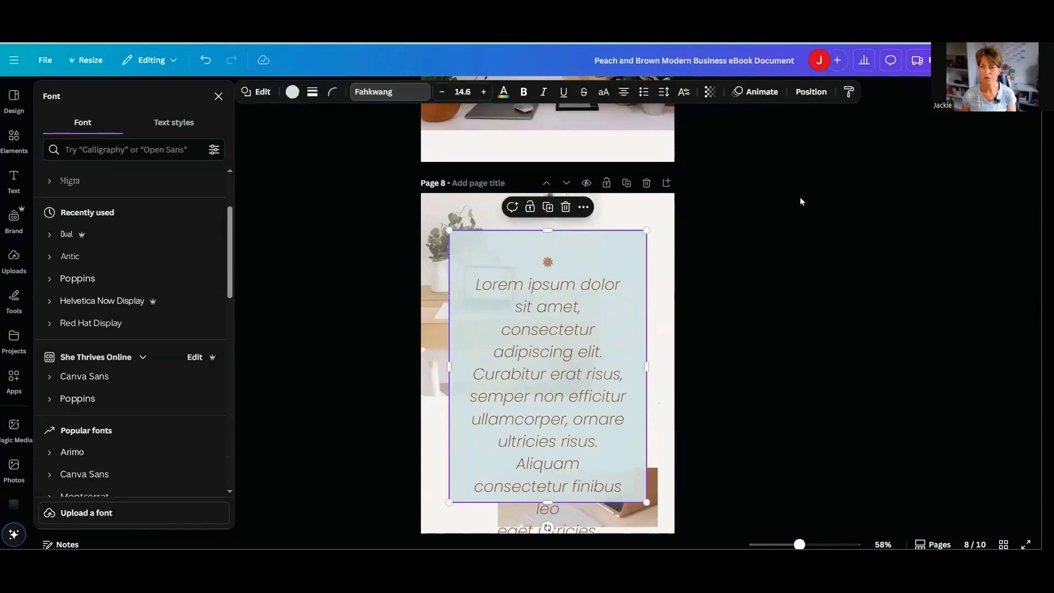
# - Create a public view link for sharing the e-book design
pyautogui.click(1022, 60)
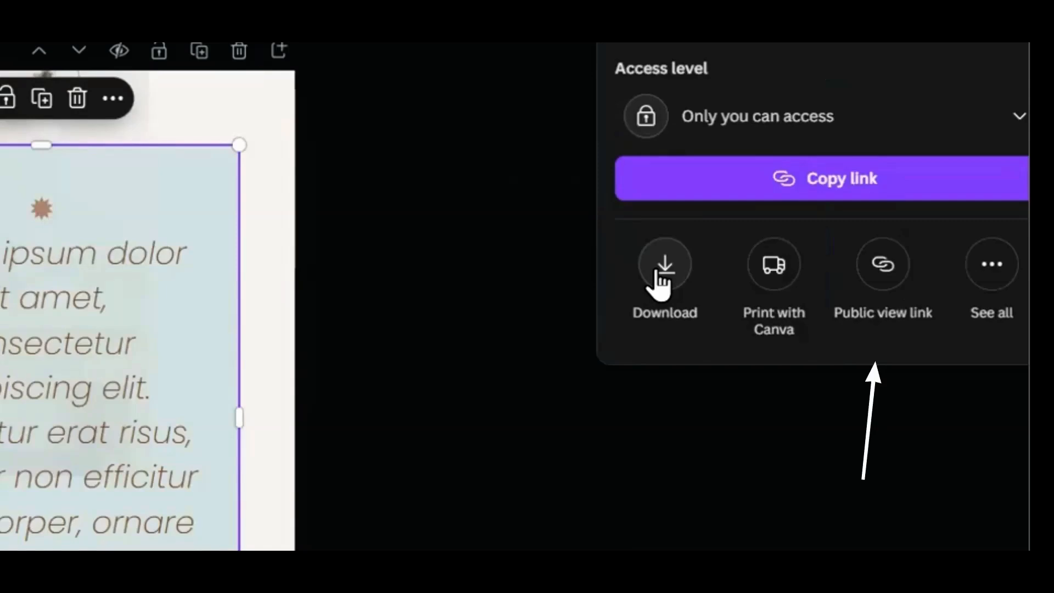
pyautogui.click(662, 282)
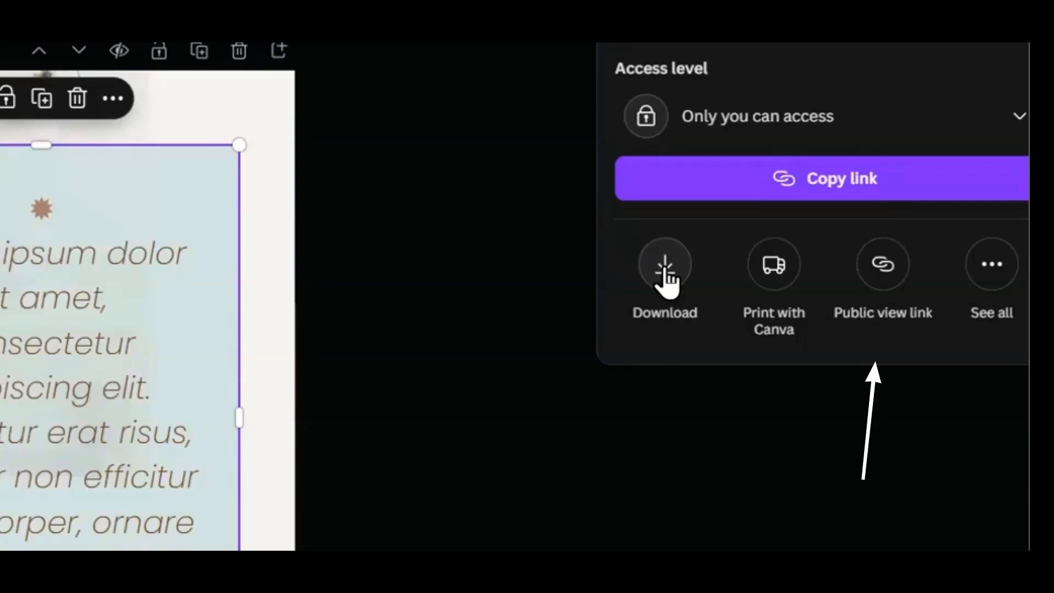
pyautogui.click(882, 266)
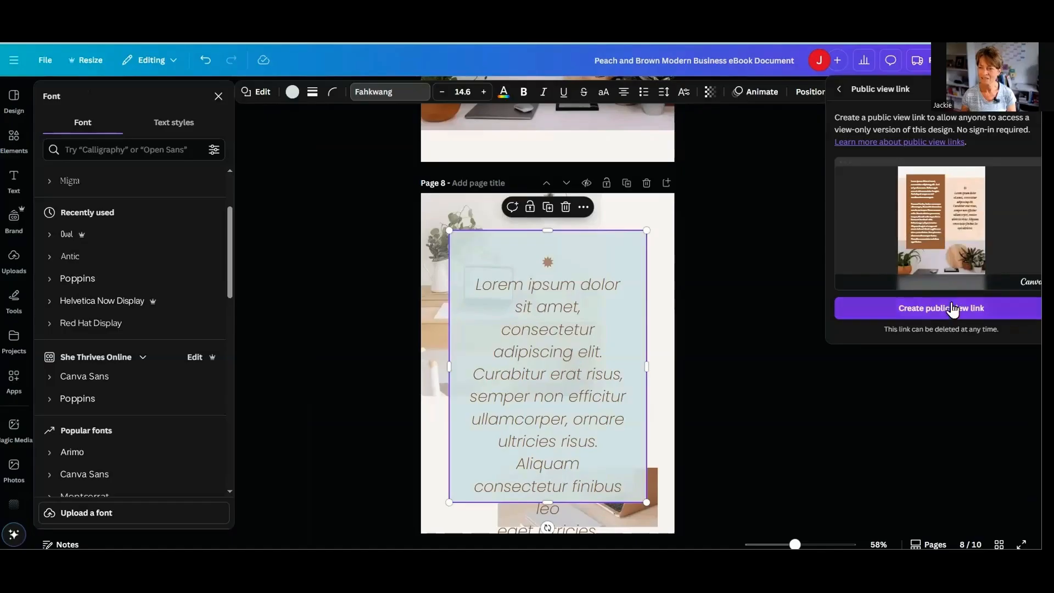
pyautogui.click(850, 300)
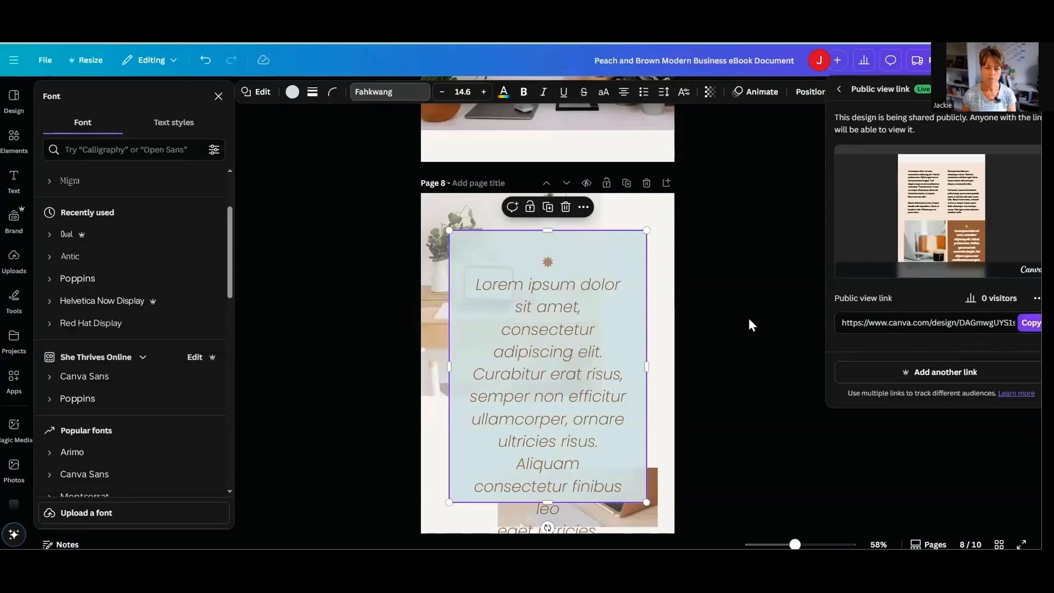
# - Switch to the systeme.io login page and open its free account registration form
pyautogui.hotkey('ctrl', 'Tab')
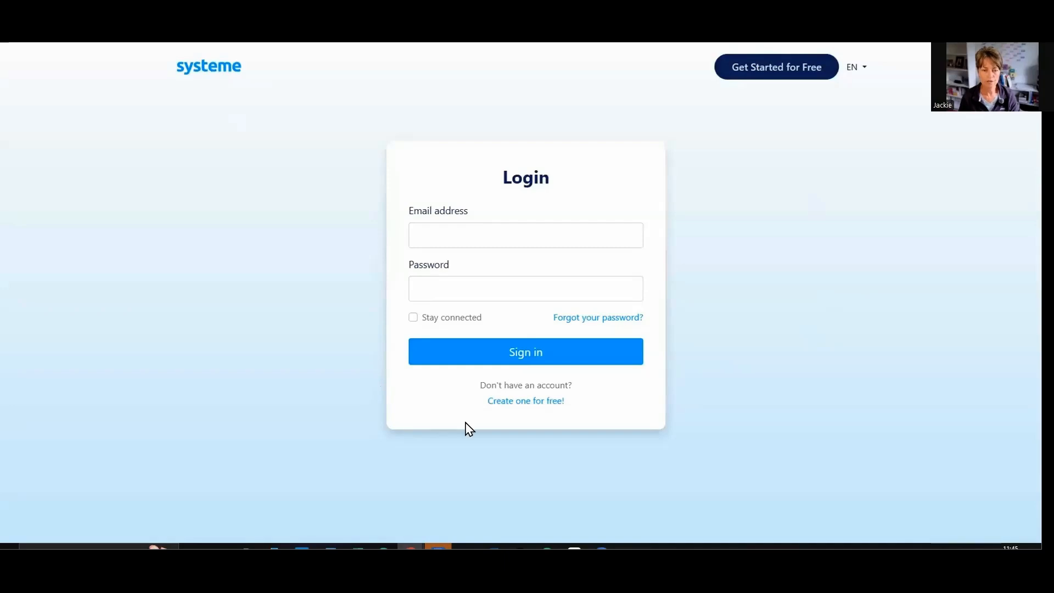
pyautogui.click(524, 401)
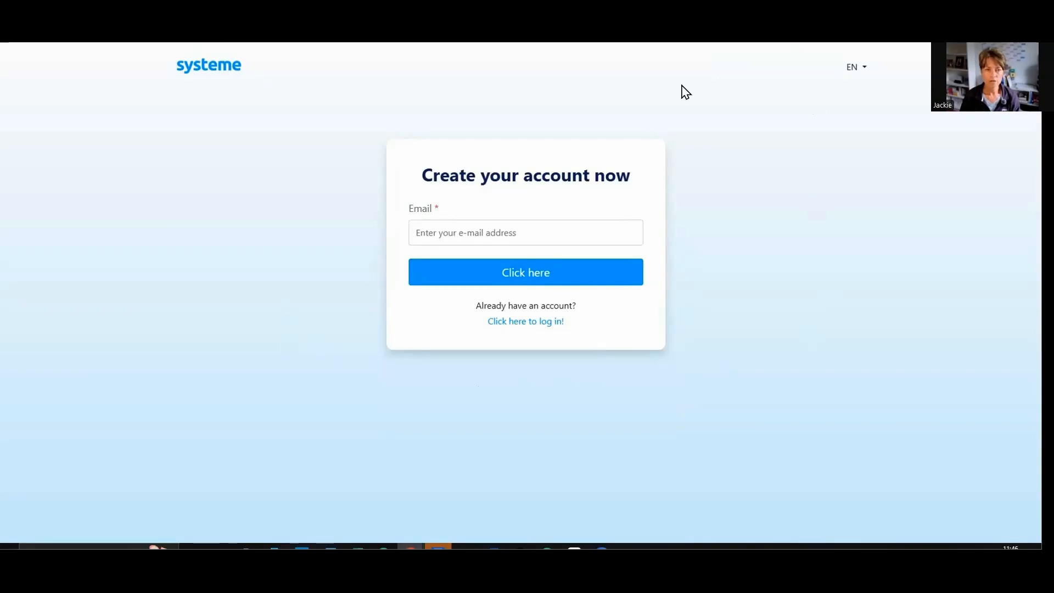
# - Switch to the window with the systeme.io sales funnels and open the Lead Magnet Template 2025 funnel
pyautogui.moveTo(411, 547)
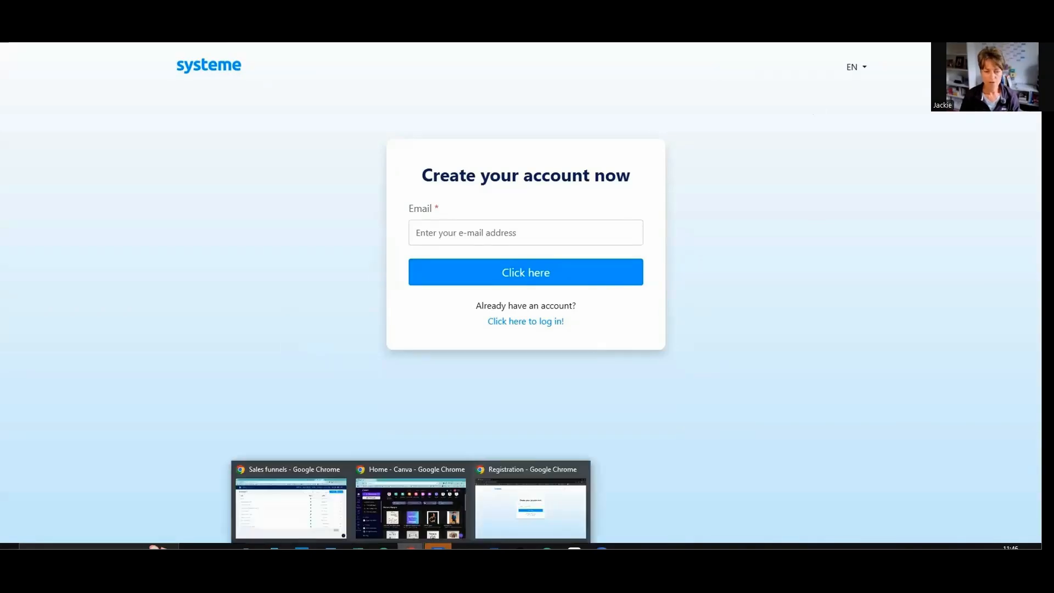
pyautogui.click(291, 508)
pyautogui.moveTo(697, 53)
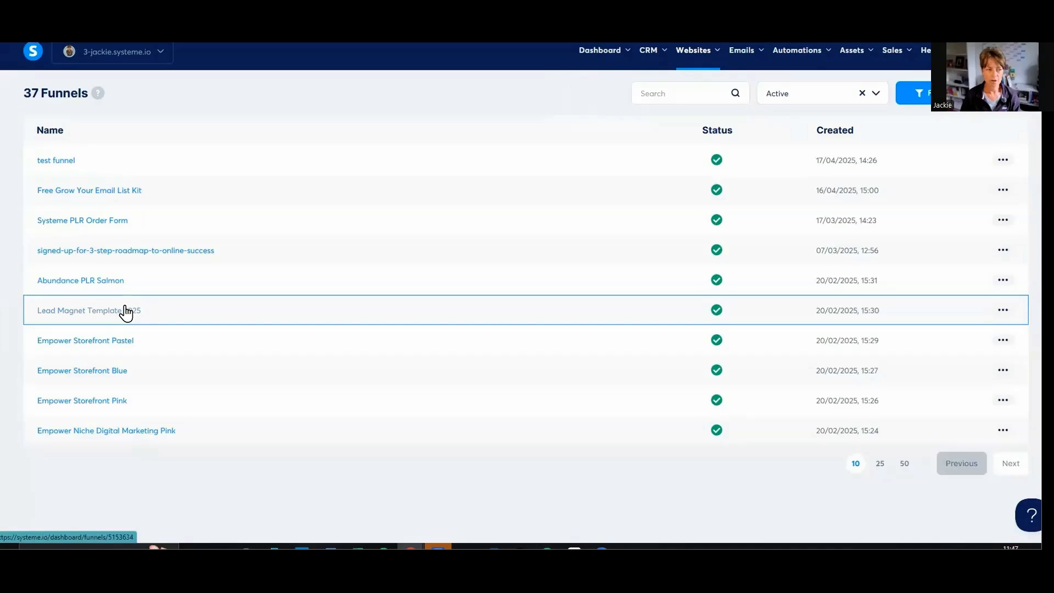
pyautogui.click(126, 312)
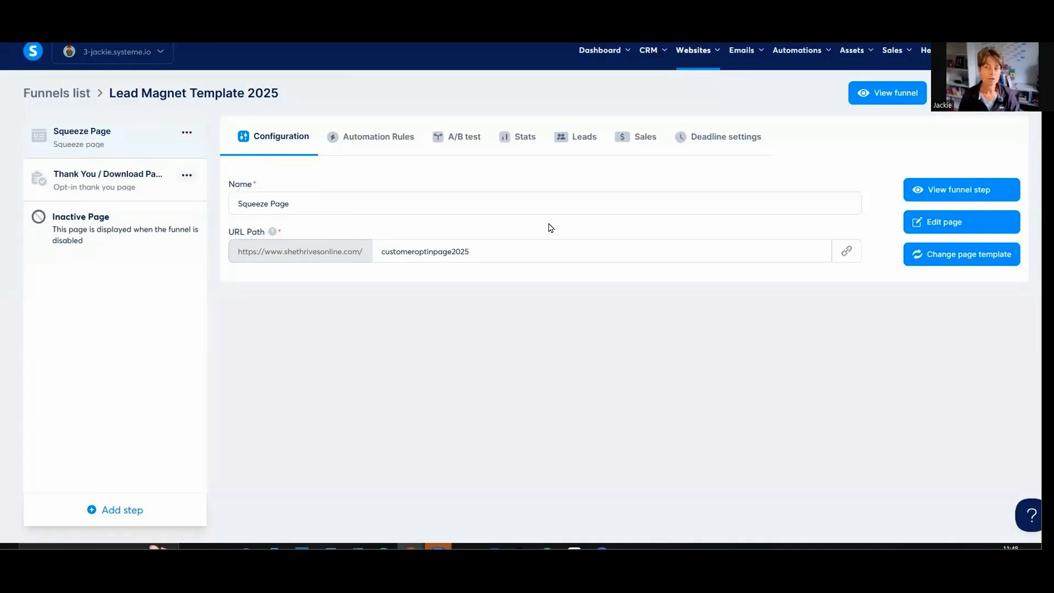
# - Preview the funnel's Squeeze Page and its Thank You / Download Page, reading each page's layout
pyautogui.click(942, 197)
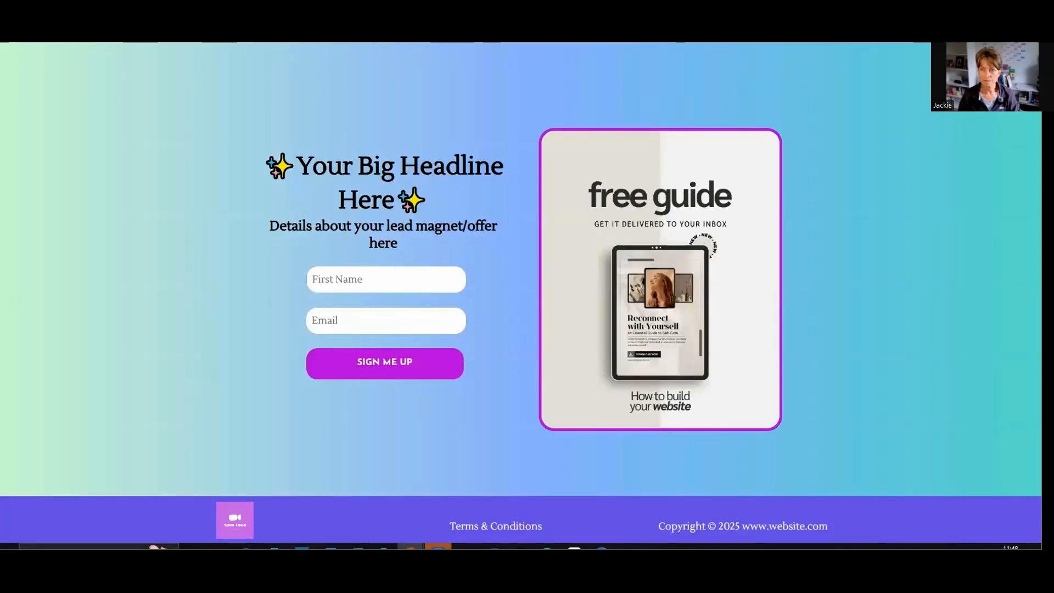
pyautogui.click(295, 42)
pyautogui.click(119, 179)
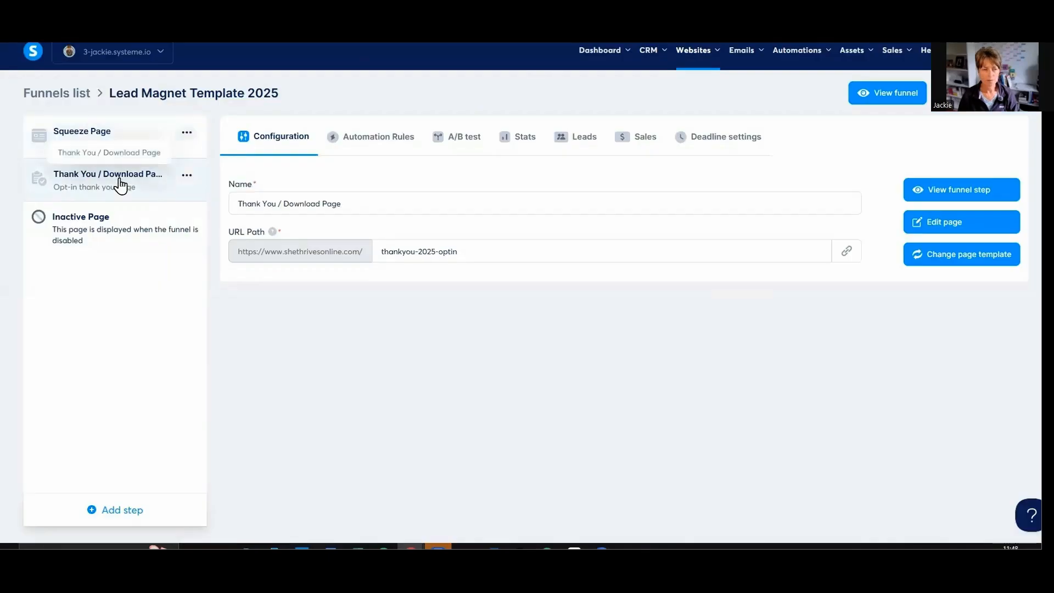
pyautogui.click(961, 187)
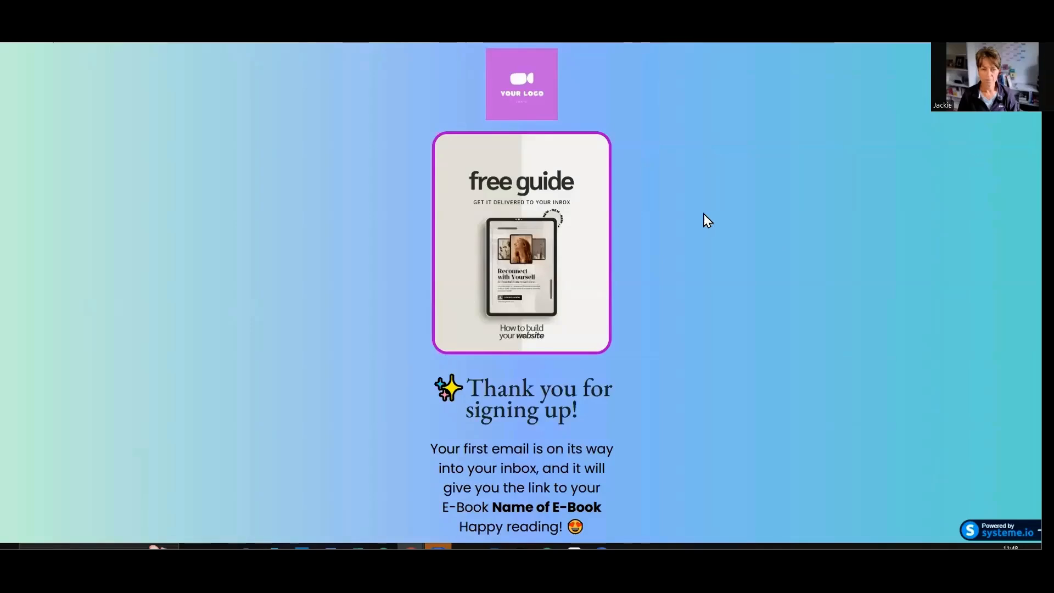
pyautogui.scroll(-4, 694, 247)
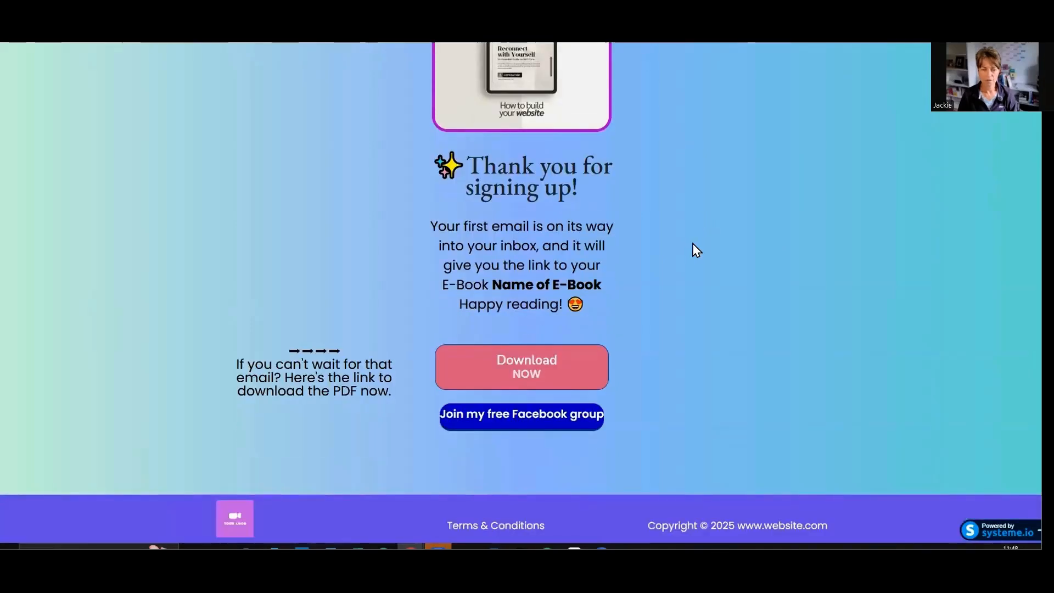
pyautogui.scroll(4, 693, 245)
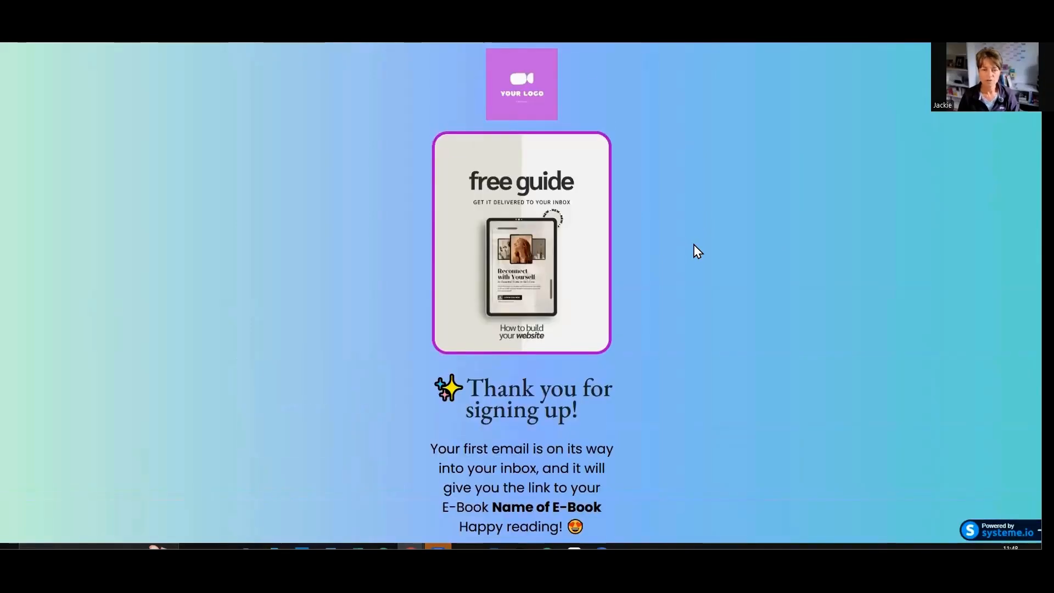
pyautogui.hotkey('ctrl', 'w')
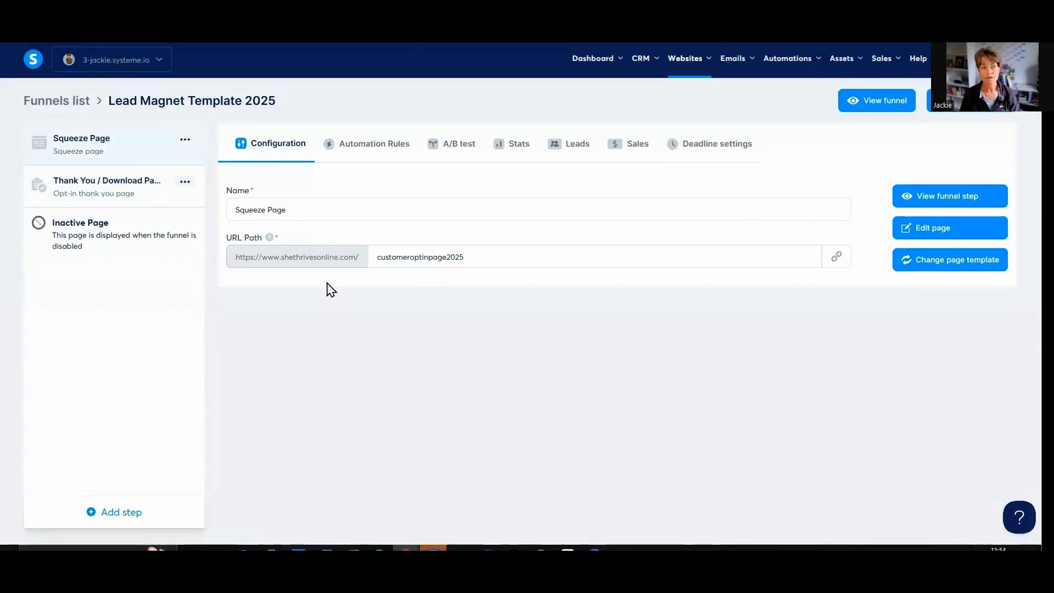
# - Open the Squeeze Page for editing and examine the main section's settings and the page layout down to the footer
pyautogui.click(930, 228)
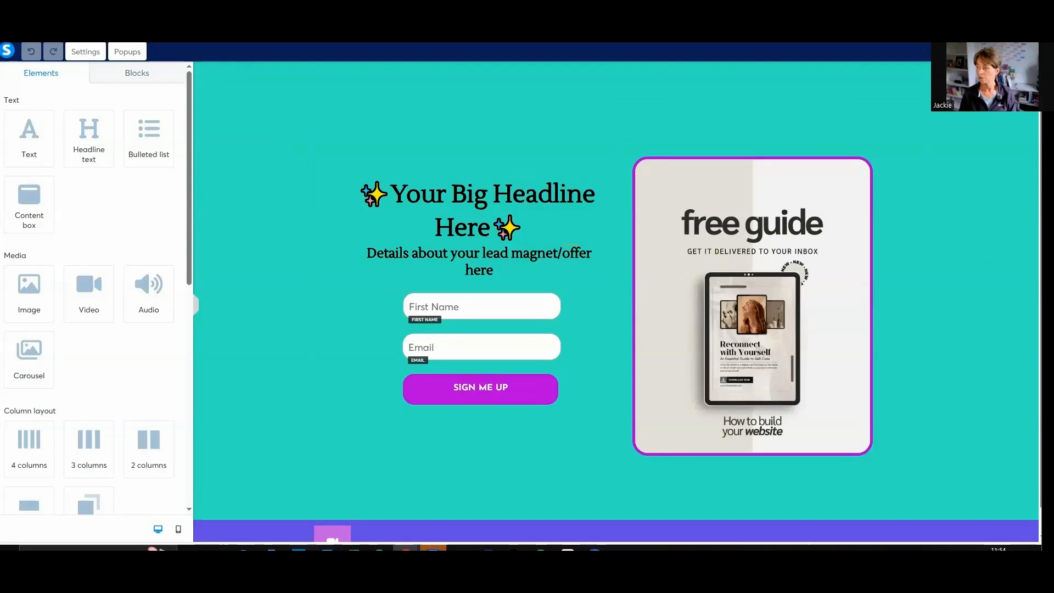
pyautogui.click(237, 90)
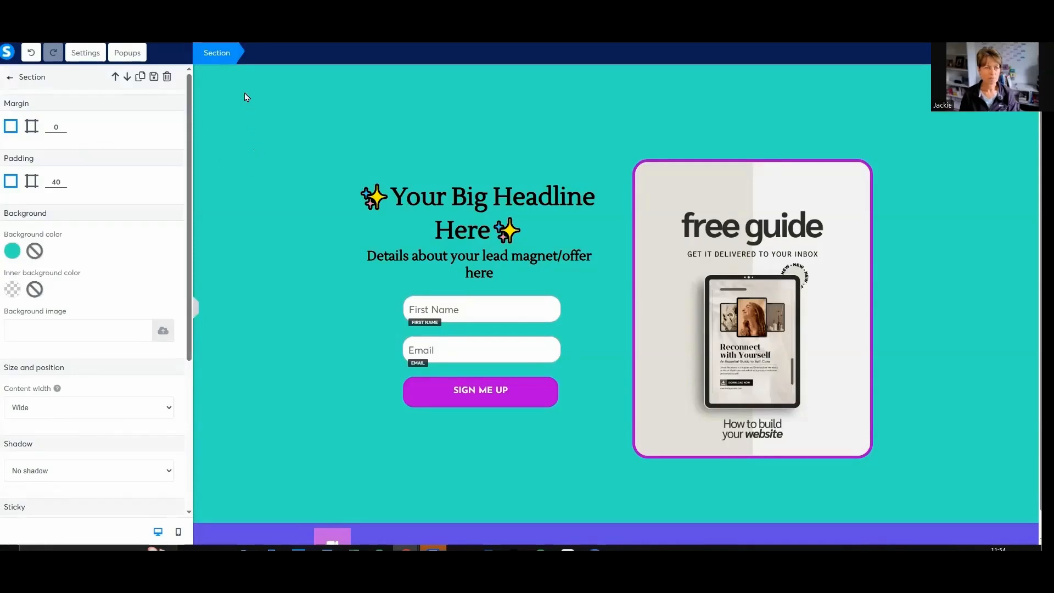
pyautogui.click(244, 94)
pyautogui.click(247, 80)
pyautogui.scroll(-3, 94, 163)
pyautogui.scroll(3, 137, 168)
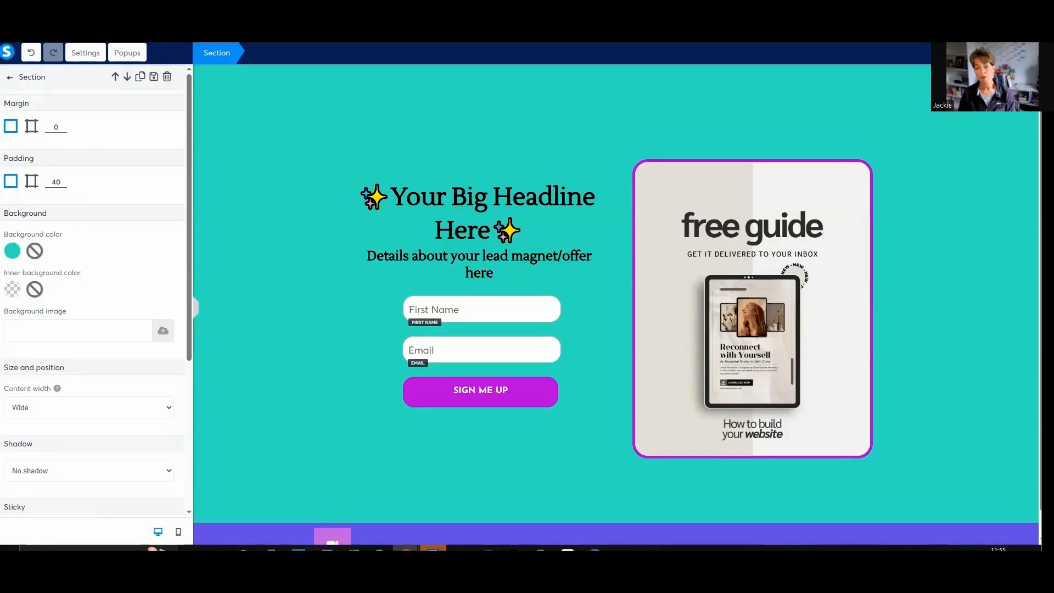
pyautogui.click(941, 318)
pyautogui.scroll(-1, 941, 320)
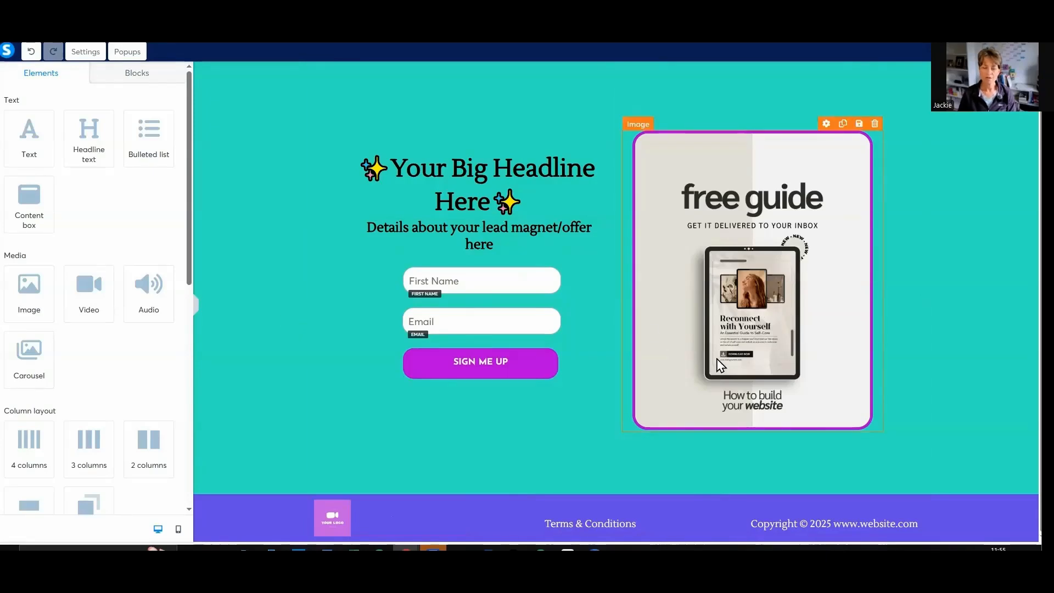
pyautogui.scroll(1, 723, 321)
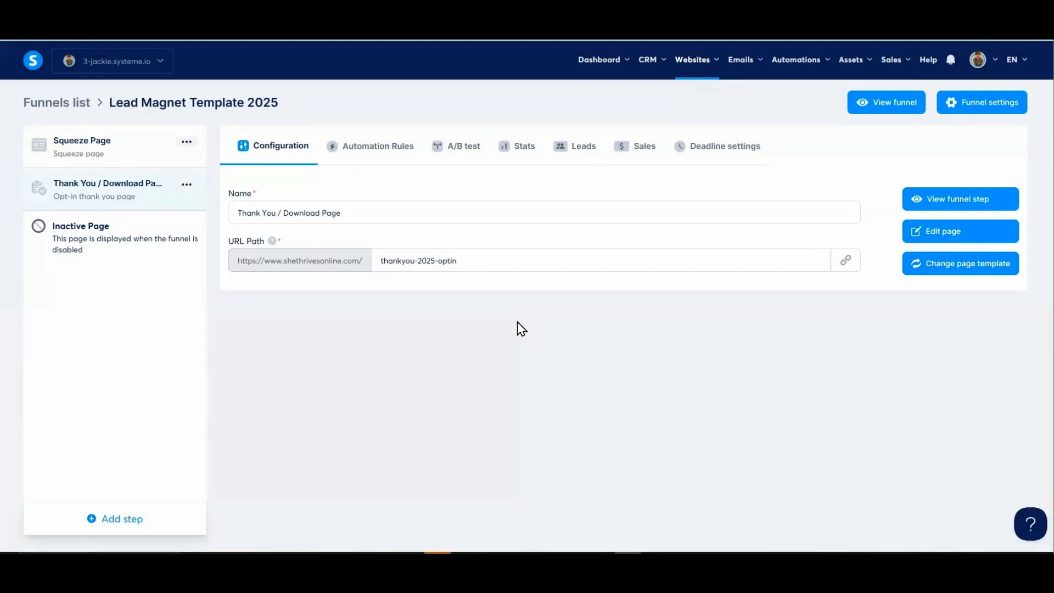
# - Open the Thank You / Download Page for editing and review its mobile and desktop layouts
pyautogui.click(944, 233)
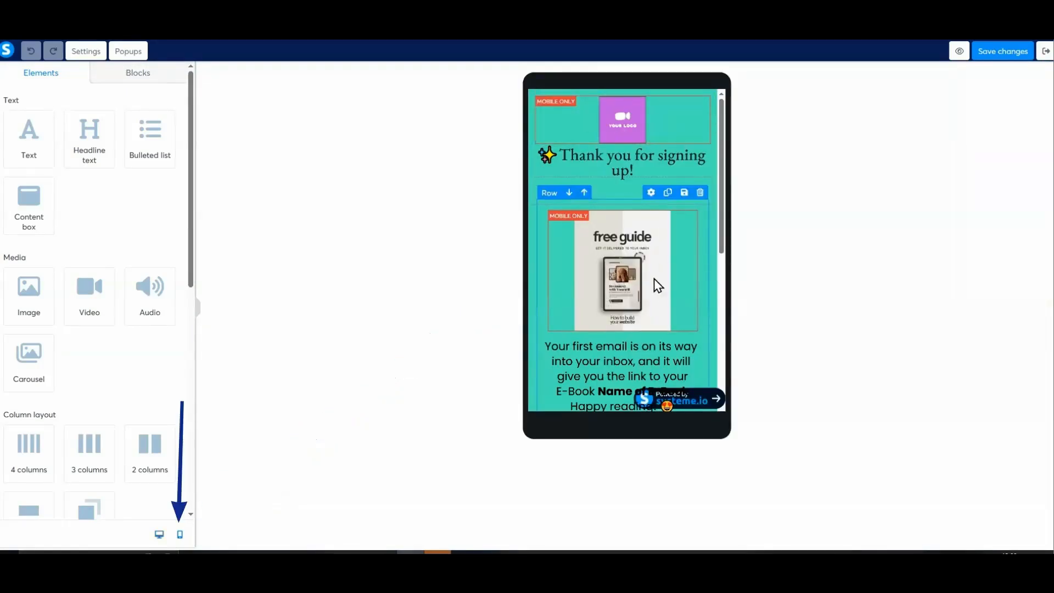
pyautogui.moveTo(720, 160)
pyautogui.mouseDown()
pyautogui.moveTo(718, 320)
pyautogui.moveTo(737, 158)
pyautogui.mouseUp()
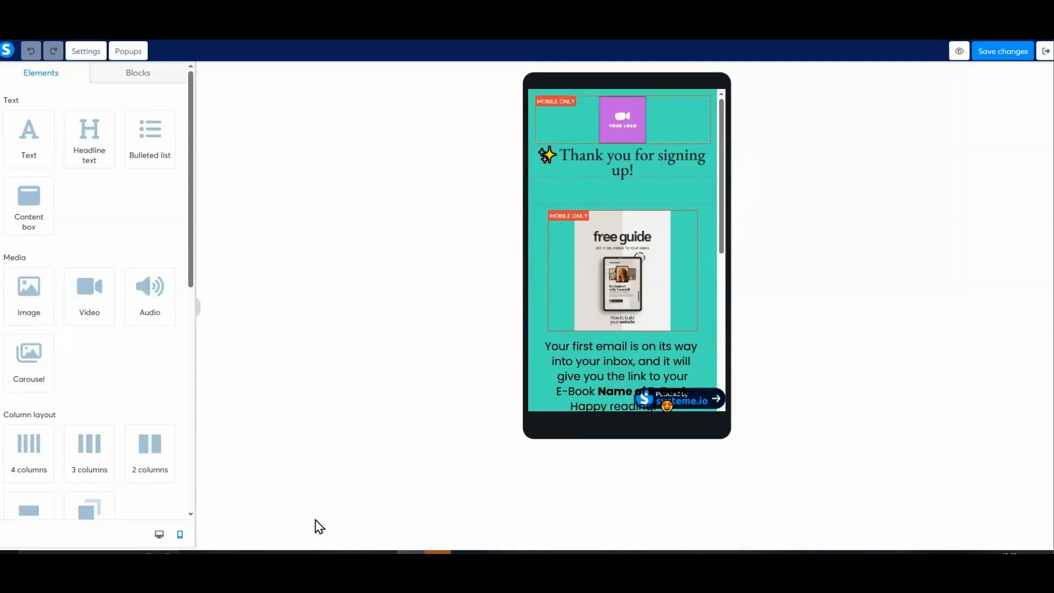
pyautogui.click(159, 534)
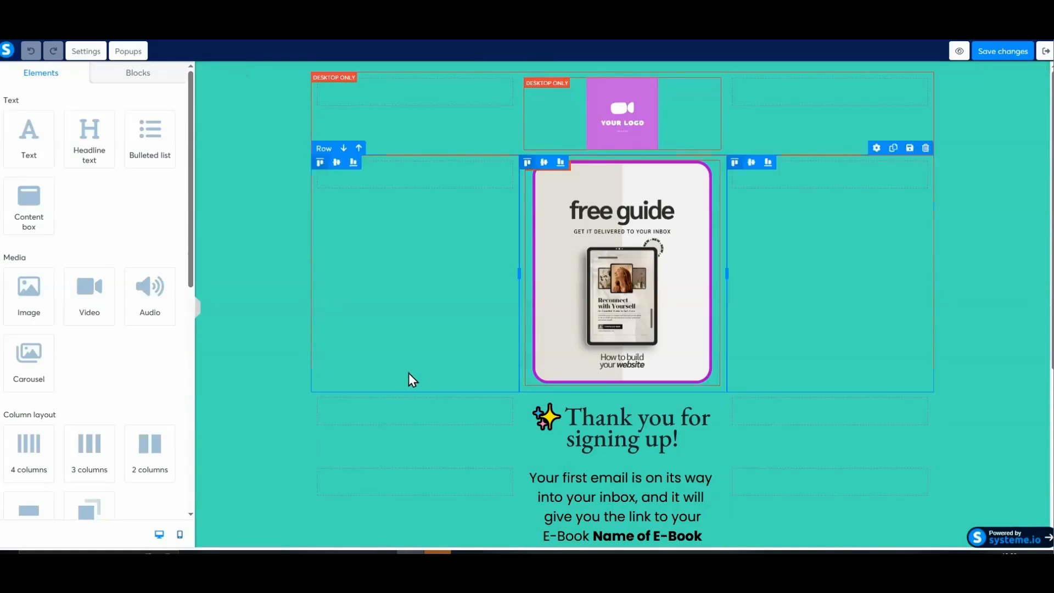
pyautogui.scroll(-1, 645, 402)
pyautogui.scroll(-3, 653, 384)
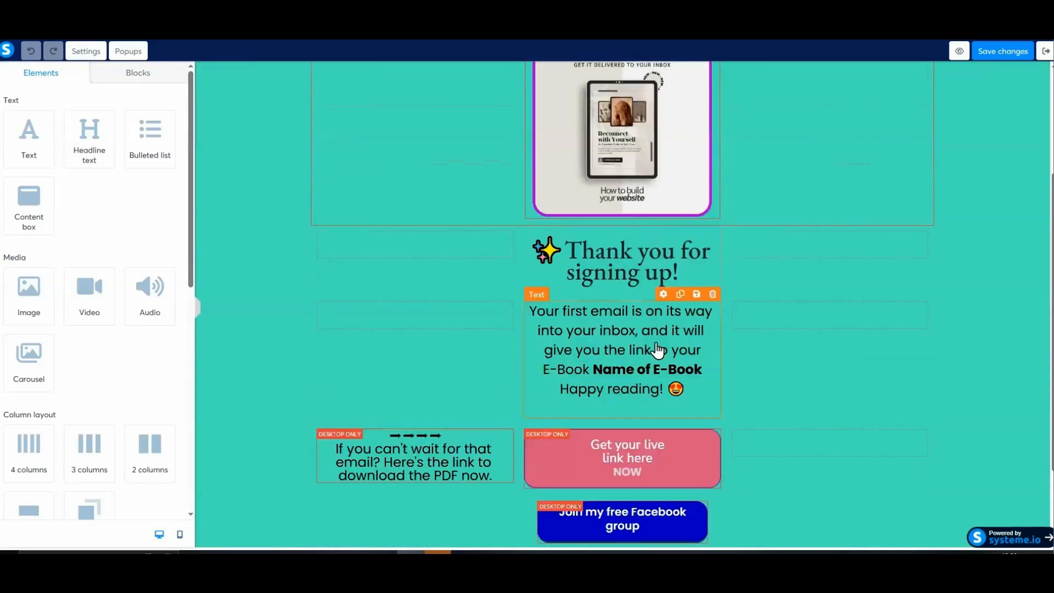
# - Add a fire emoji at the end of the "Thank you for signing up!" headline
pyautogui.scroll(3, 658, 351)
pyautogui.scroll(-5, 658, 347)
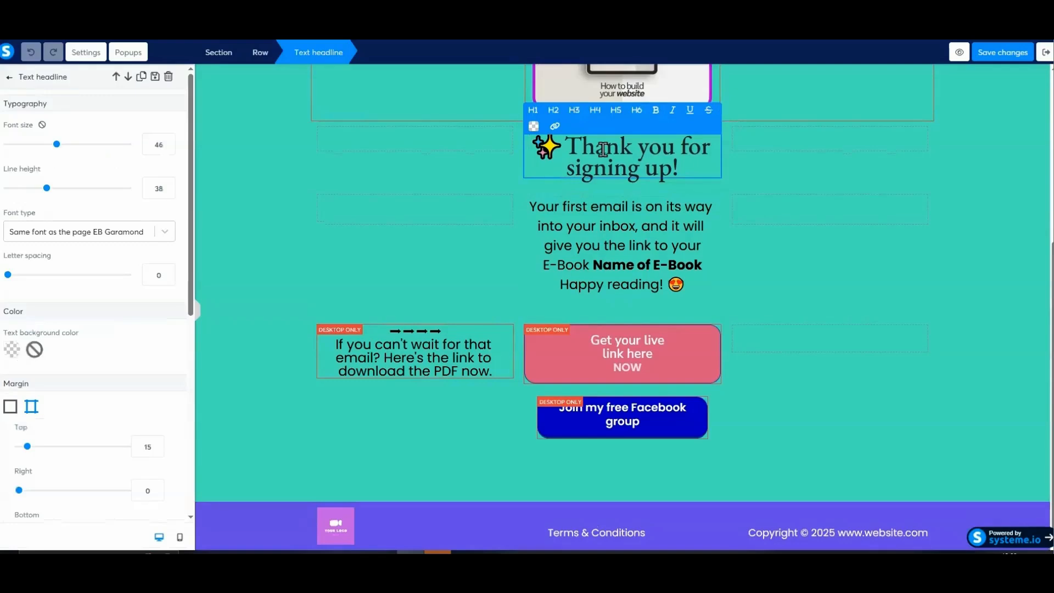
pyautogui.rightClick(684, 169)
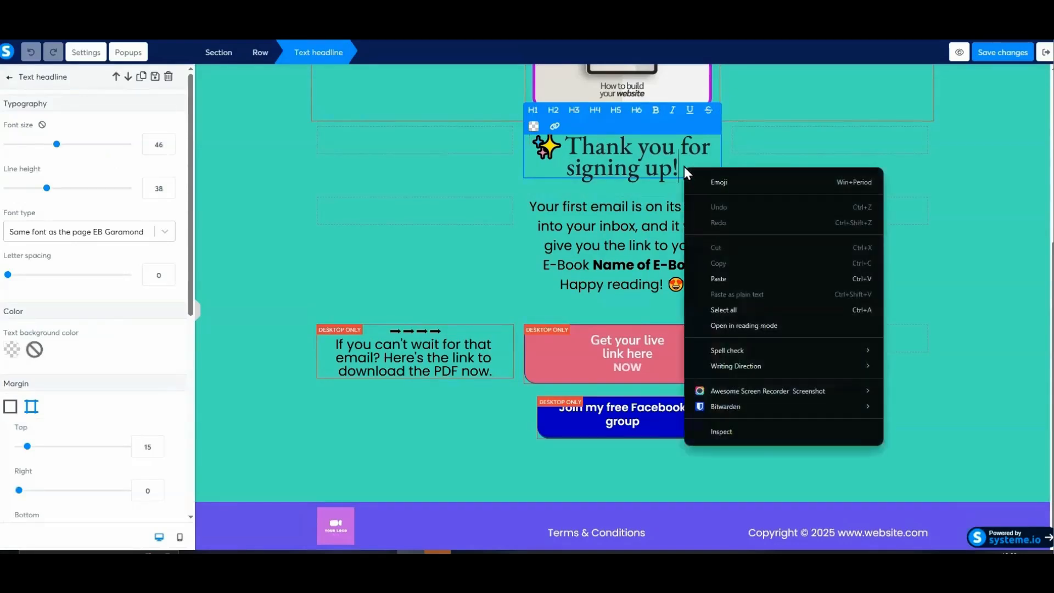
pyautogui.rightClick(684, 166)
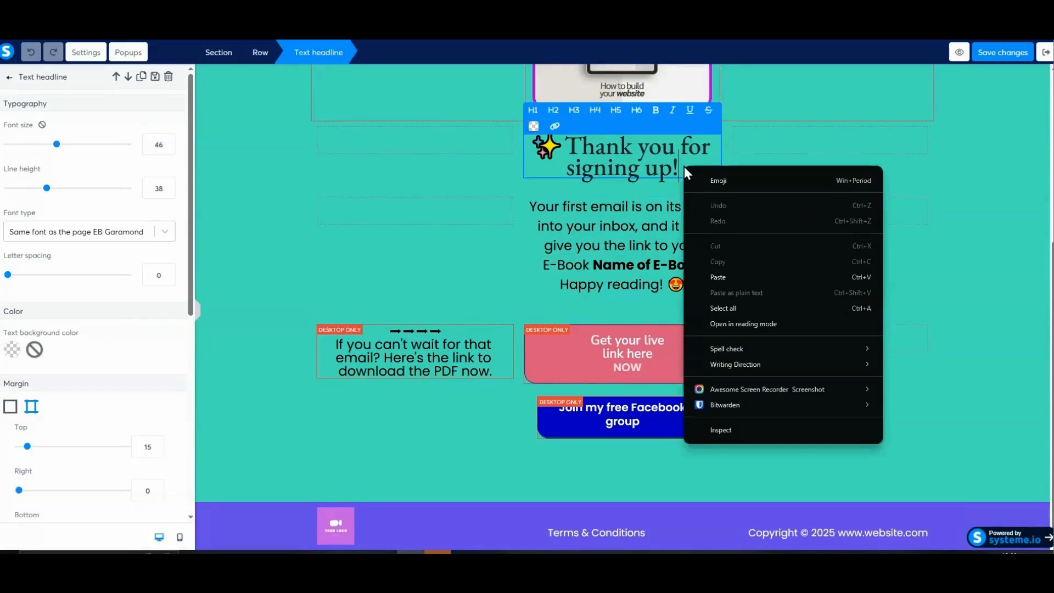
pyautogui.click(730, 180)
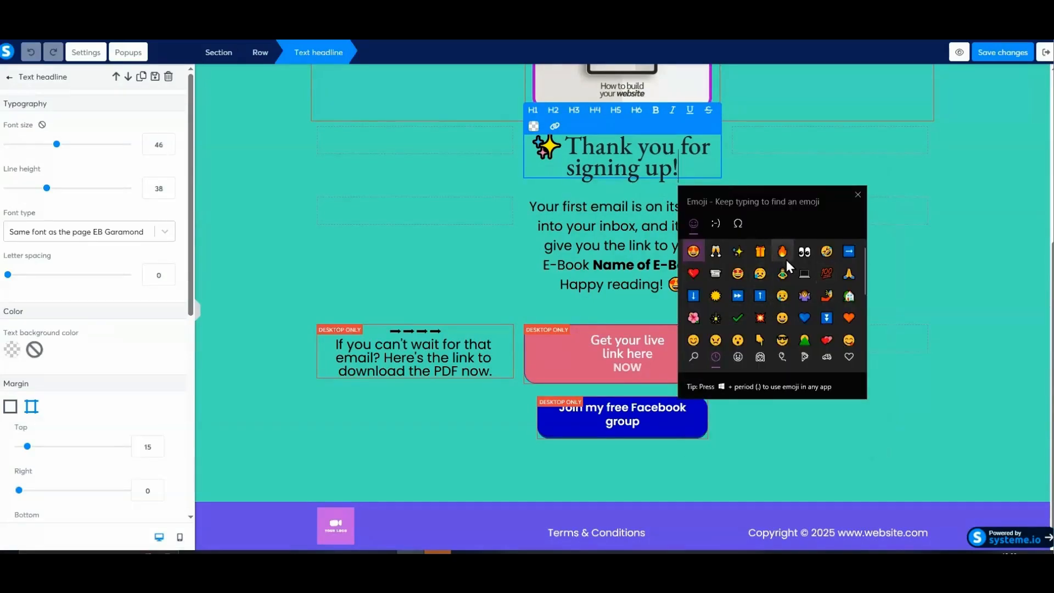
pyautogui.click(783, 253)
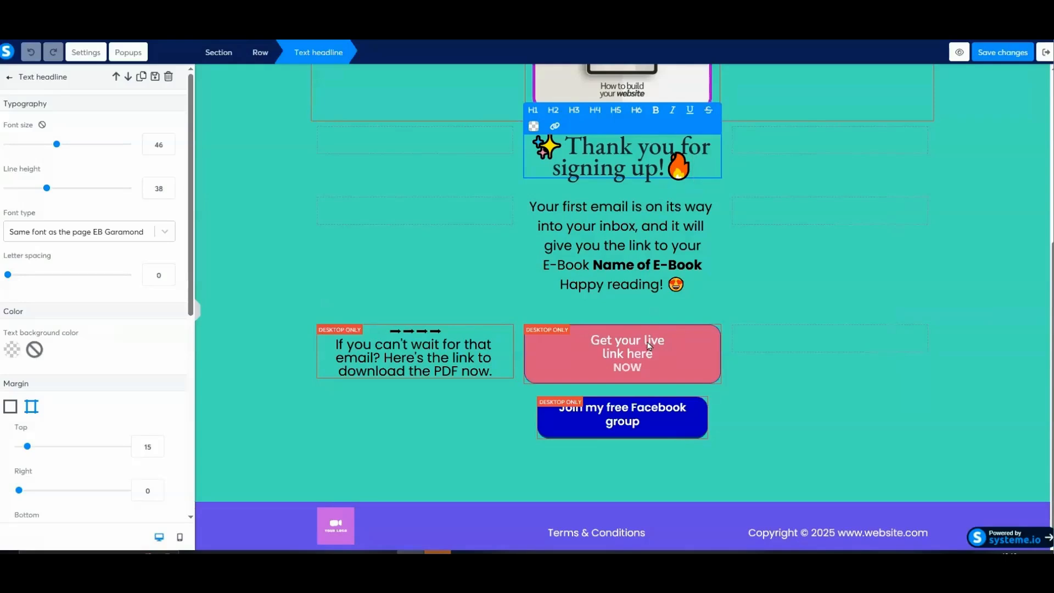
# - Set the click action of the pink "Get your live link here" button to Open URL
pyautogui.click(618, 350)
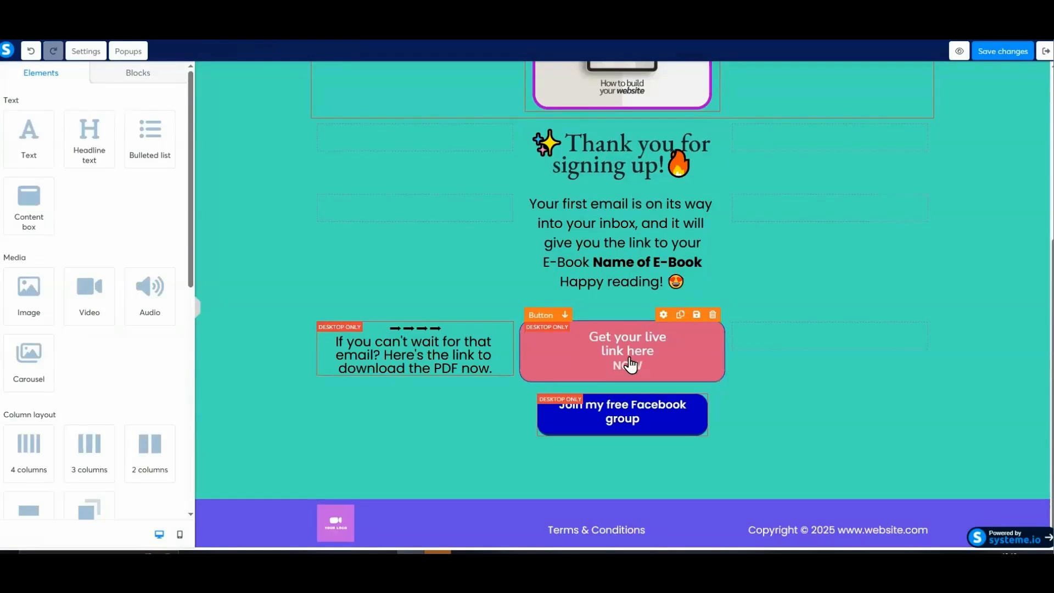
pyautogui.click(630, 365)
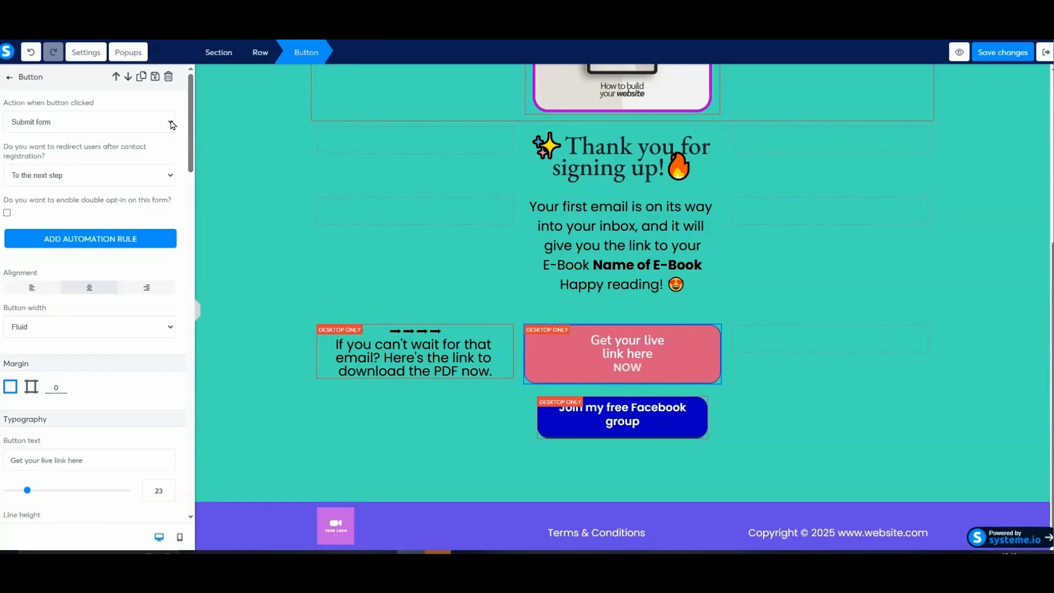
pyautogui.click(148, 123)
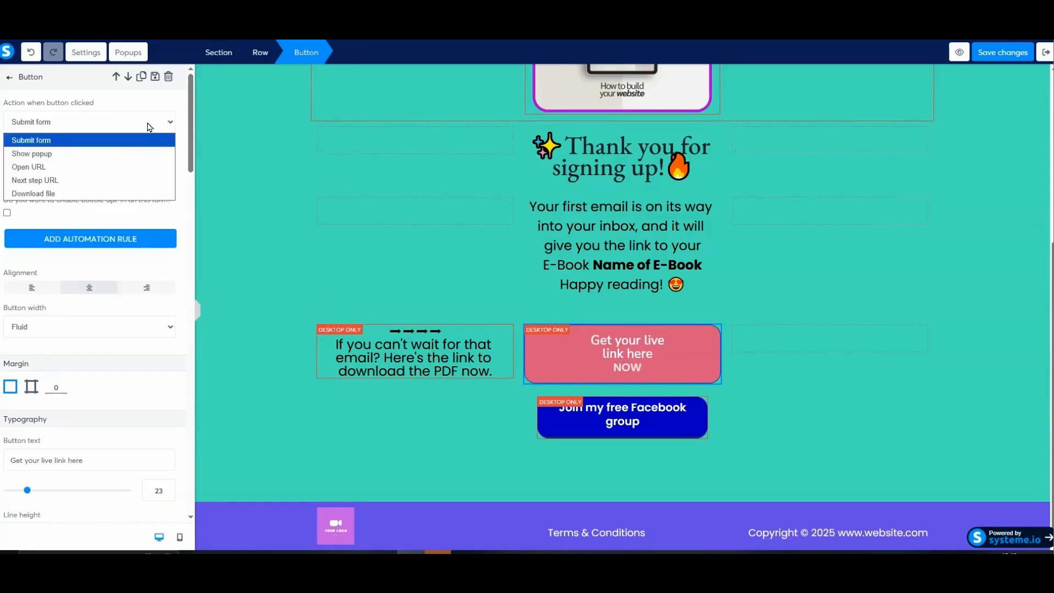
pyautogui.click(45, 167)
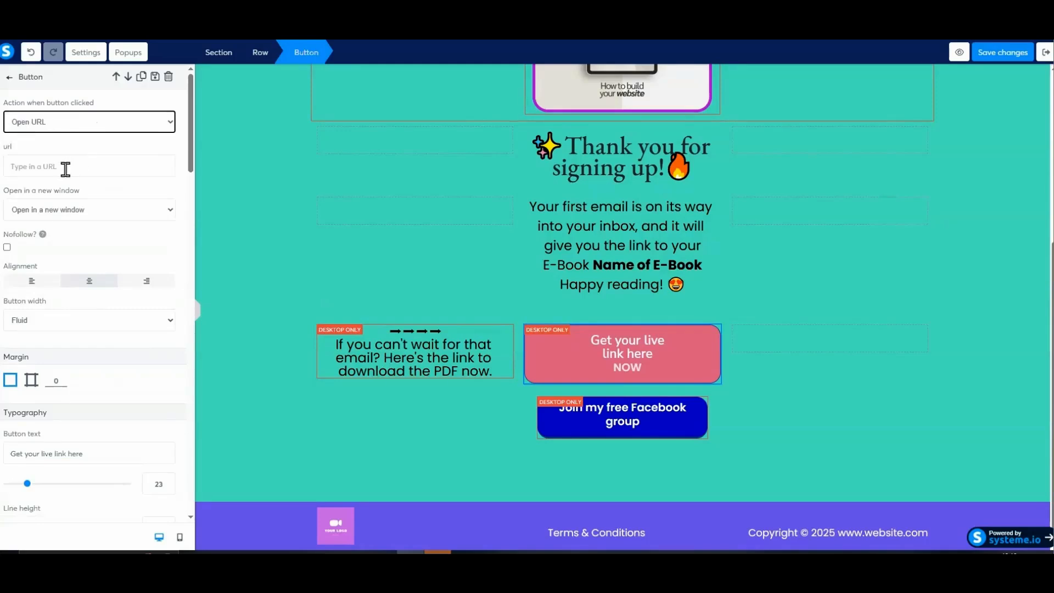
# - Paste the Canva design's public view link as the pink button's URL and save the page changes
pyautogui.click(329, 552)
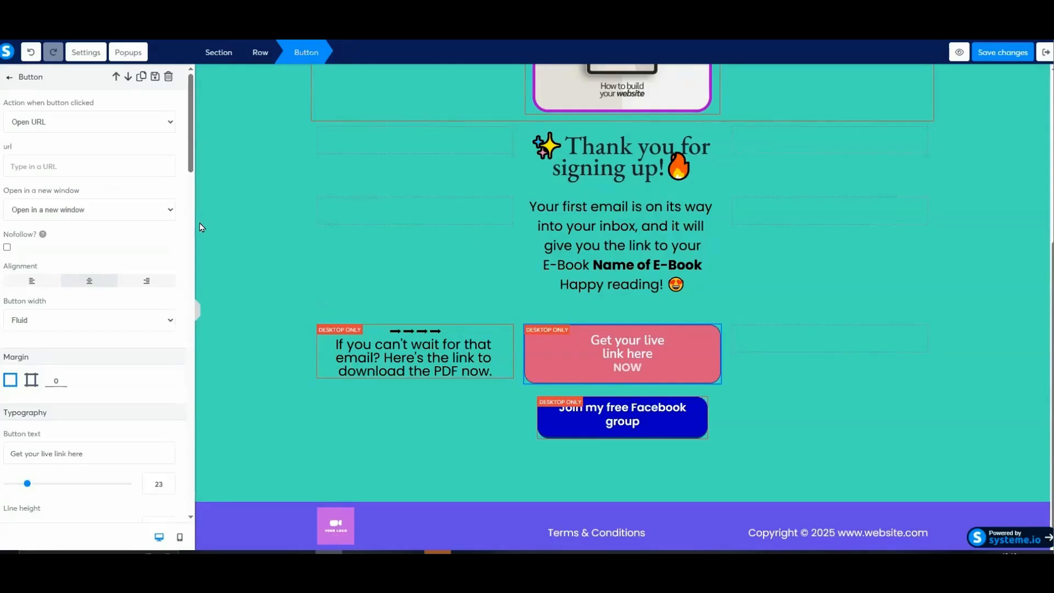
pyautogui.rightClick(12, 166)
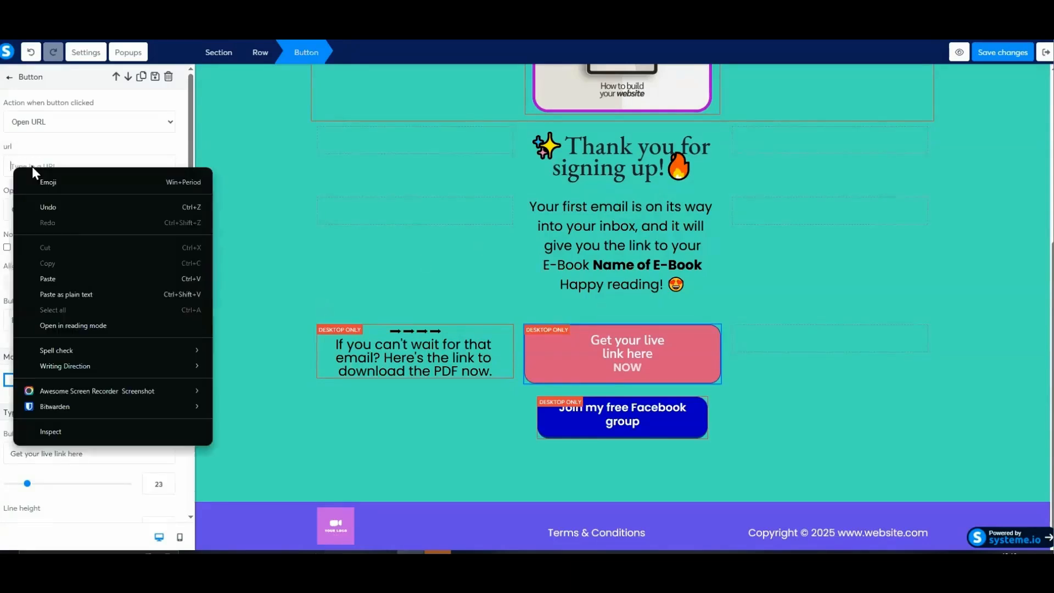
pyautogui.click(48, 278)
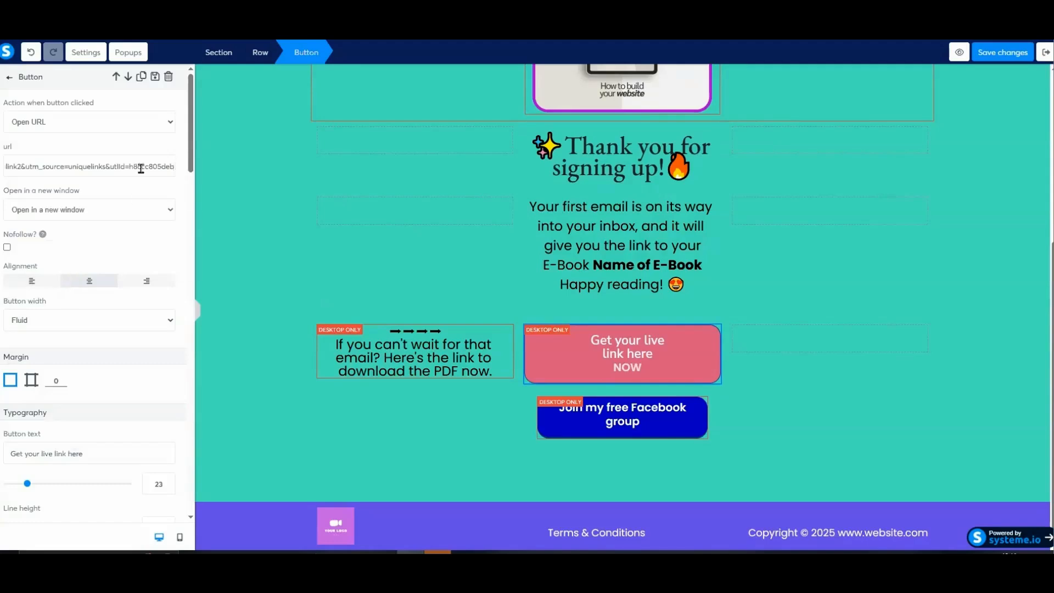
pyautogui.click(1002, 57)
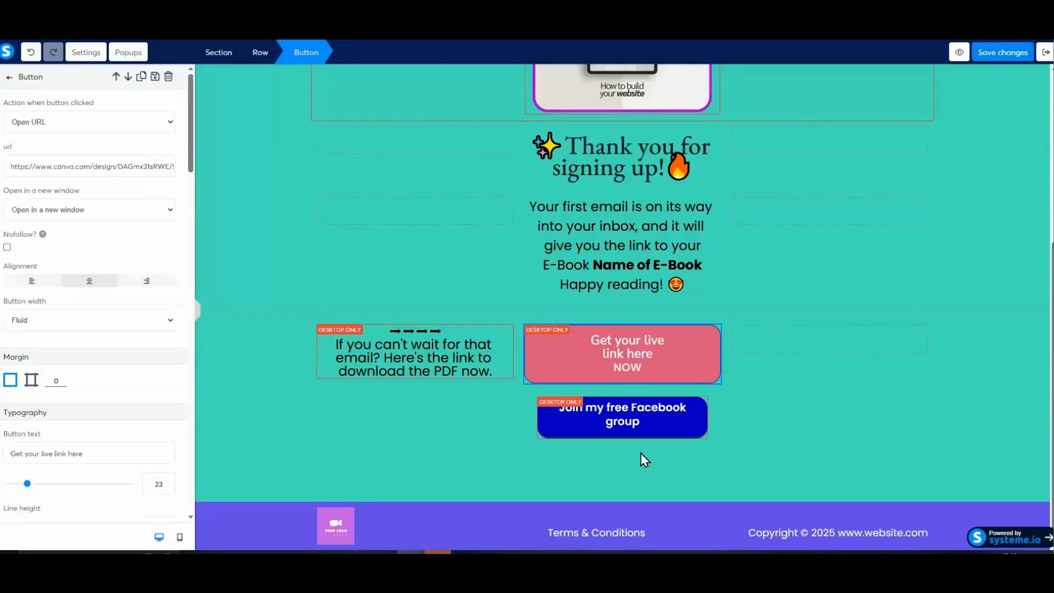
# - Open the settings of the "Join my free Facebook group" button and examine its click action and URL field
pyautogui.click(637, 430)
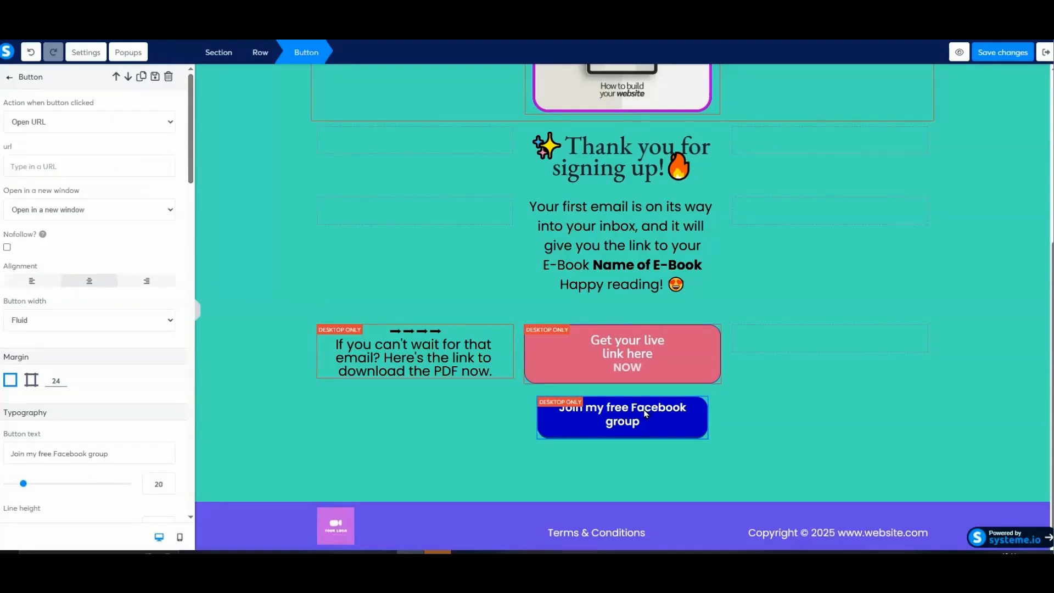
pyautogui.click(632, 418)
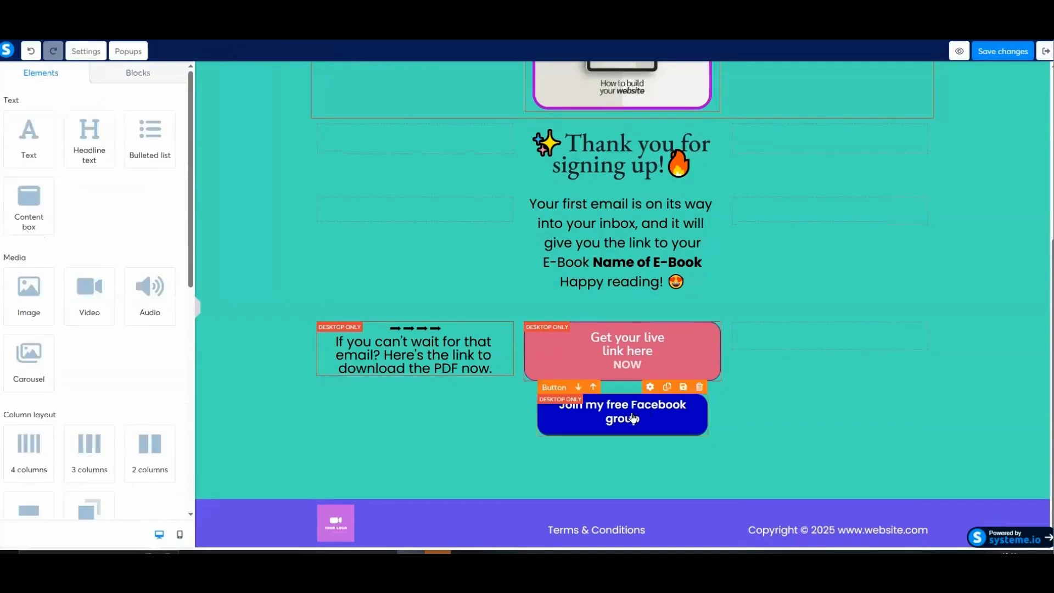
pyautogui.click(633, 418)
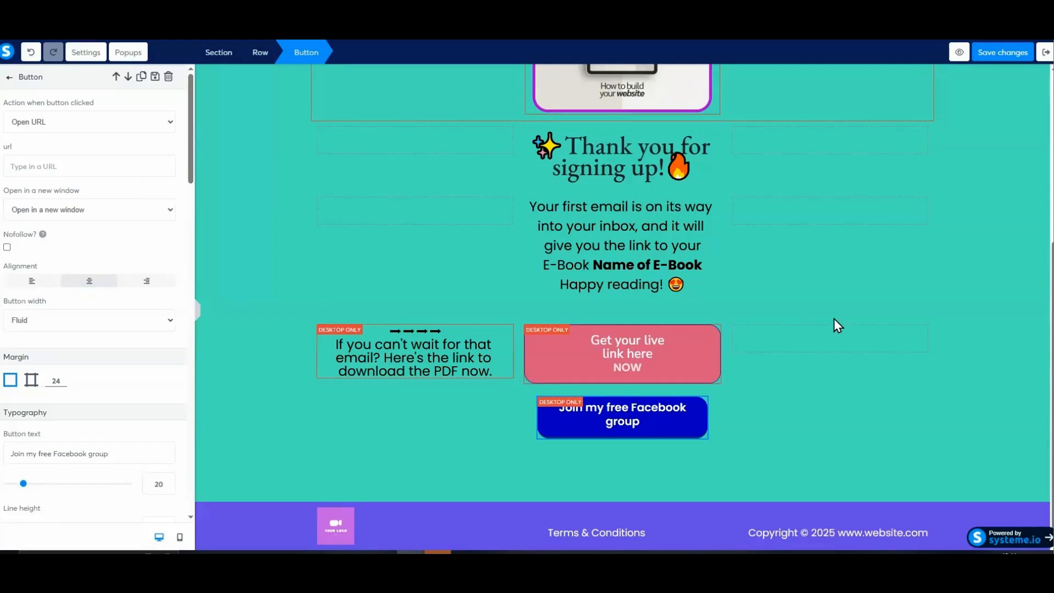
# - Examine the thank-you page's desktop and mobile layouts, comparing the guide image, download text and buttons in each
pyautogui.click(811, 293)
pyautogui.scroll(5, 809, 289)
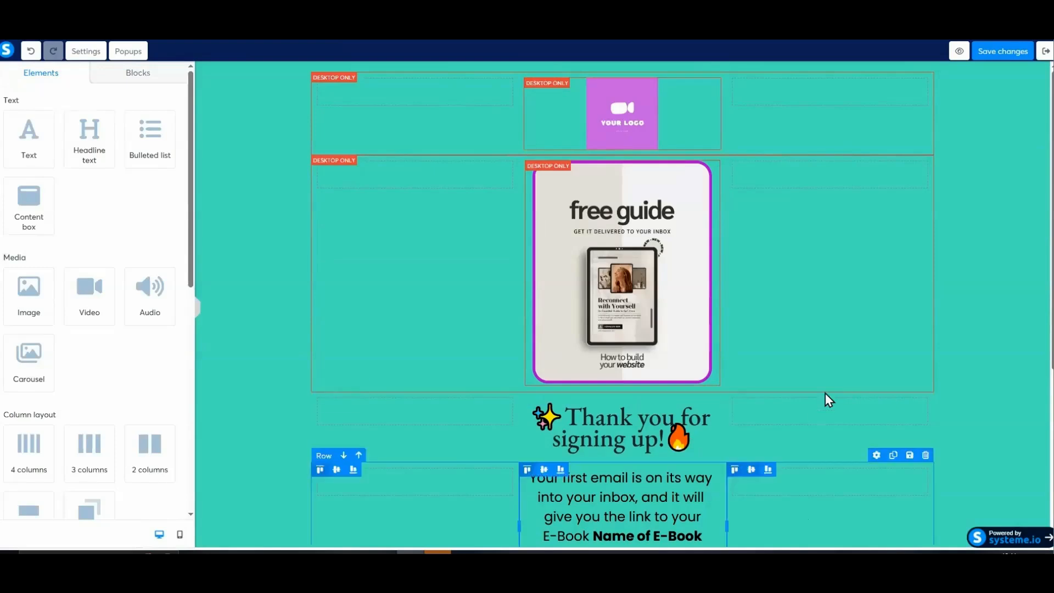
pyautogui.scroll(-5, 829, 400)
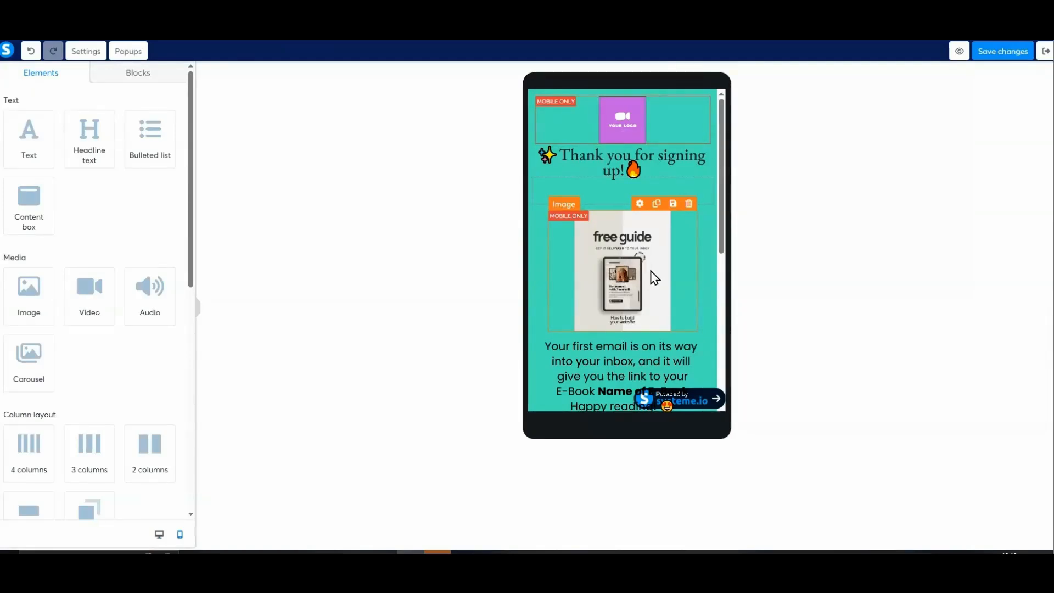
pyautogui.moveTo(721, 237); pyautogui.dragTo(724, 323)
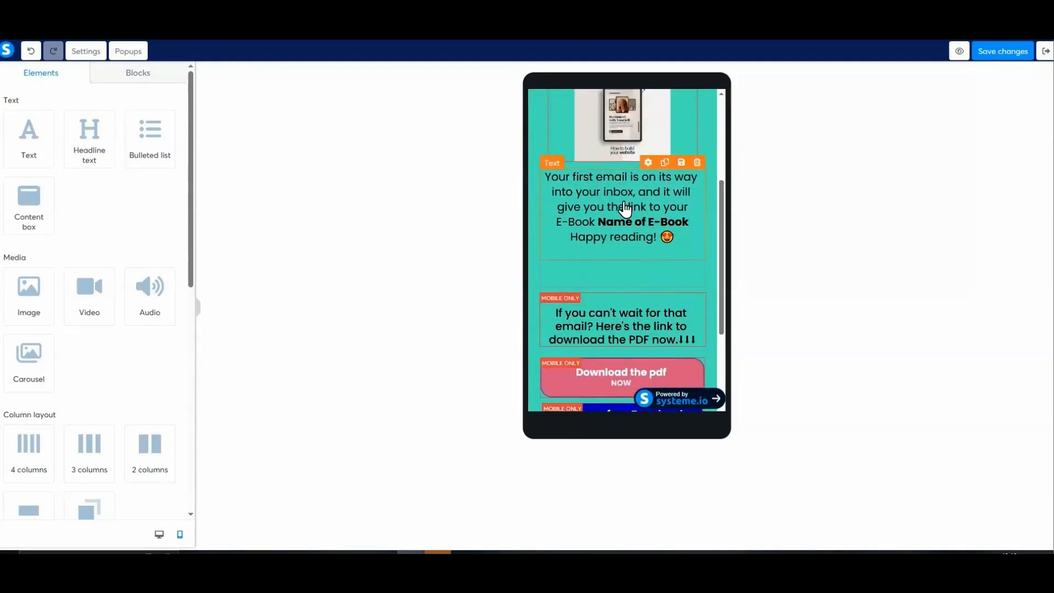
pyautogui.scroll(-3, 631, 258)
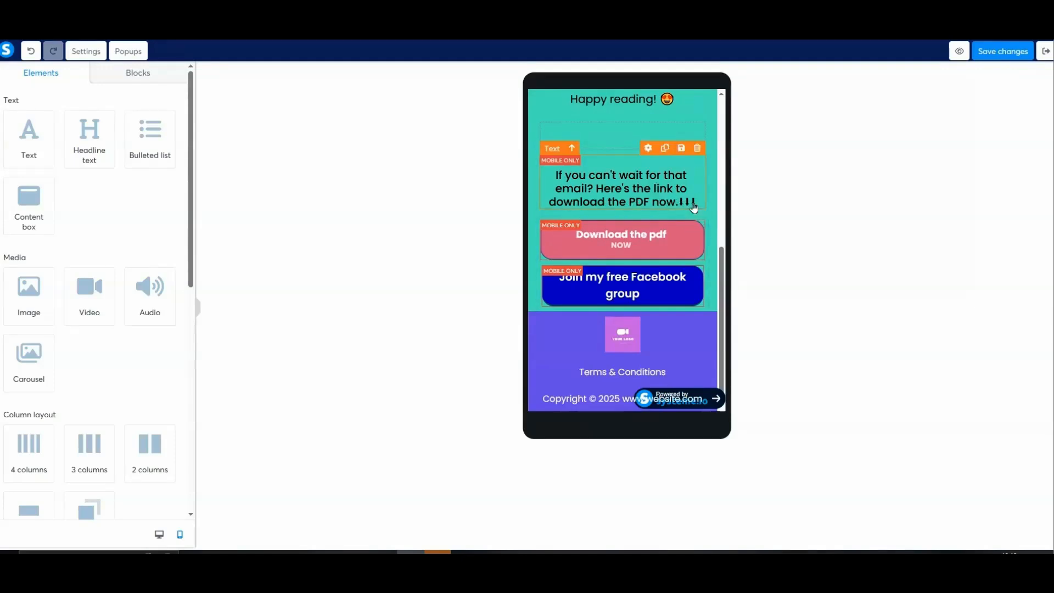
pyautogui.click(159, 534)
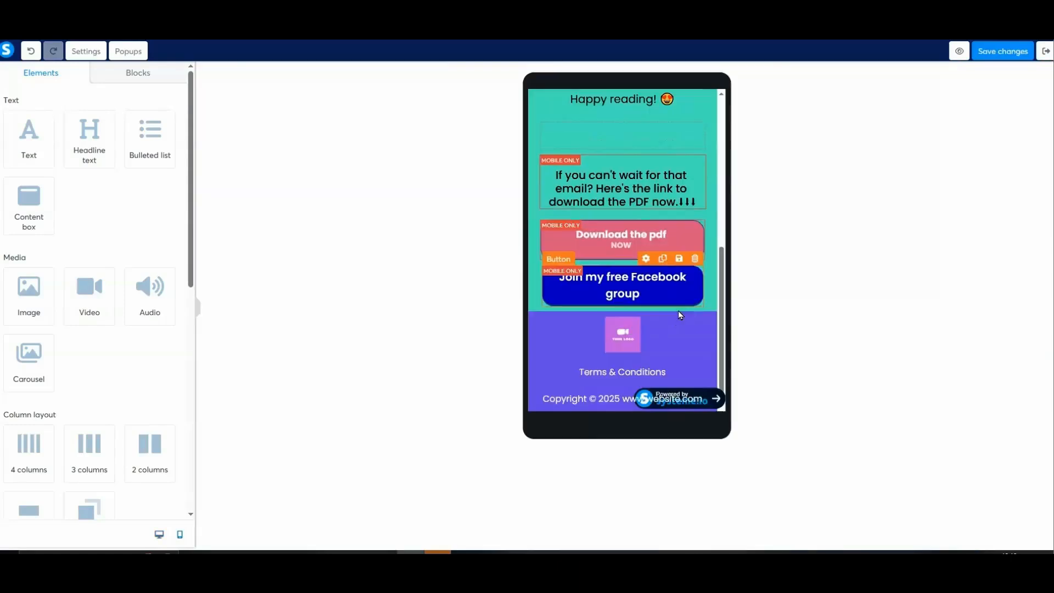
pyautogui.scroll(3, 681, 314)
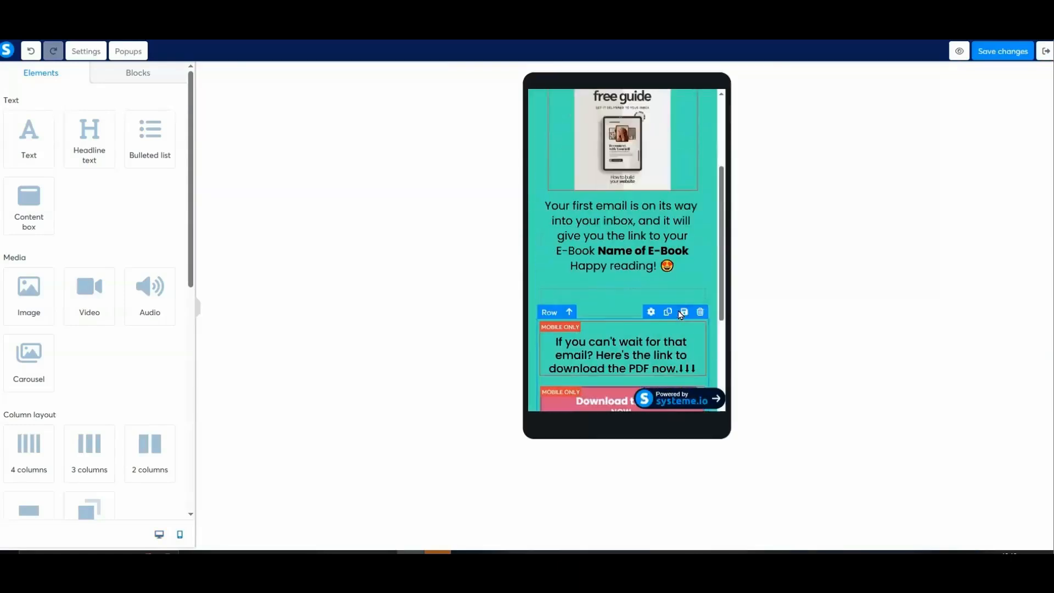
pyautogui.scroll(3, 675, 318)
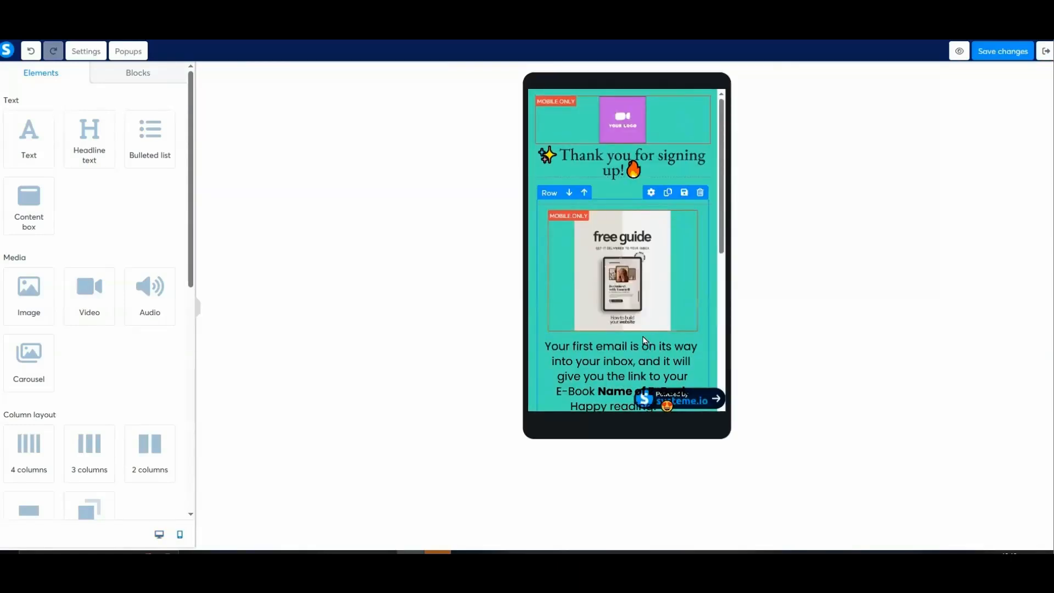
# - Save the thank-you page and preview it down to its download and Facebook group buttons
pyautogui.click(1004, 52)
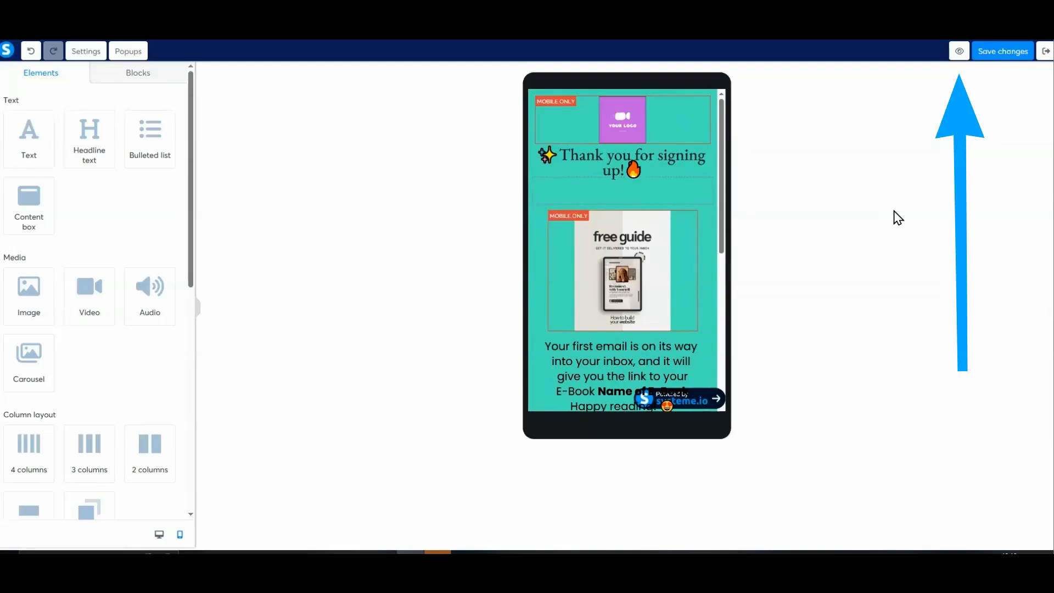
pyautogui.click(959, 51)
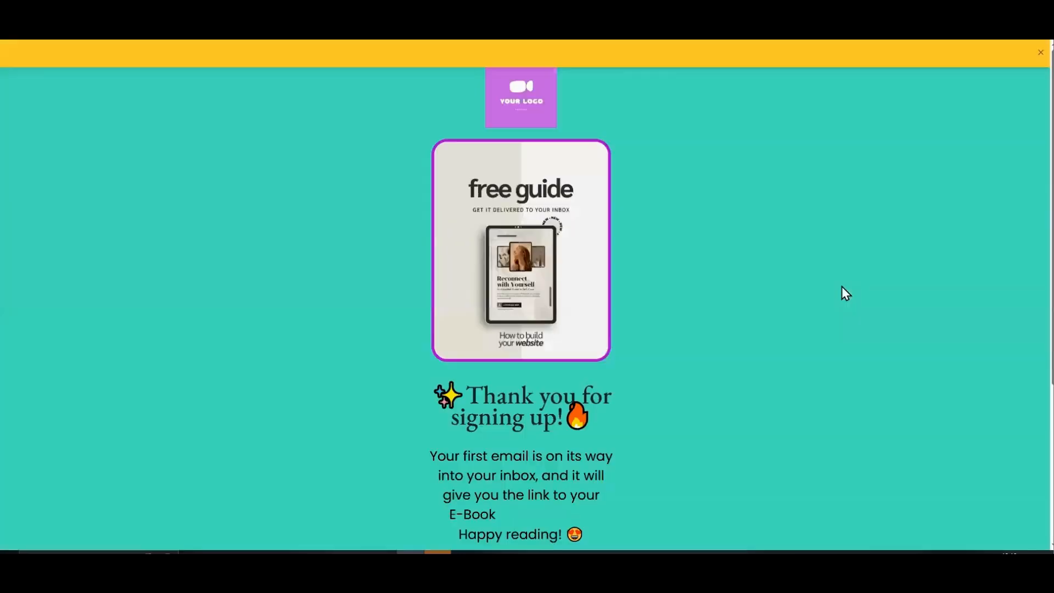
pyautogui.scroll(-5, 845, 294)
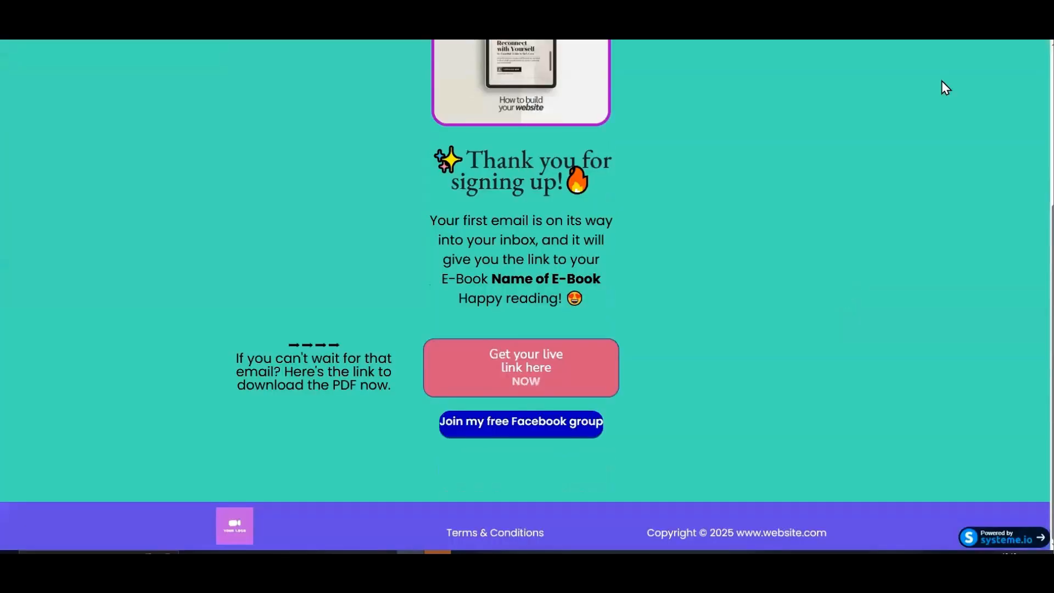
# - Test the "Get your live link here" button and page through the linked Canva guide to its third page
pyautogui.click(529, 367)
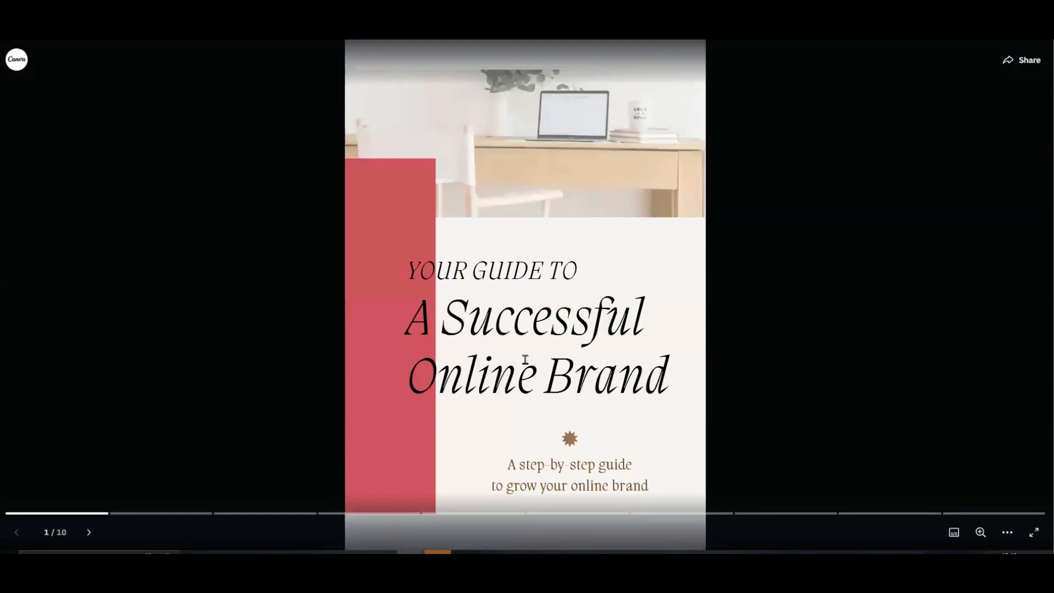
pyautogui.click(724, 298)
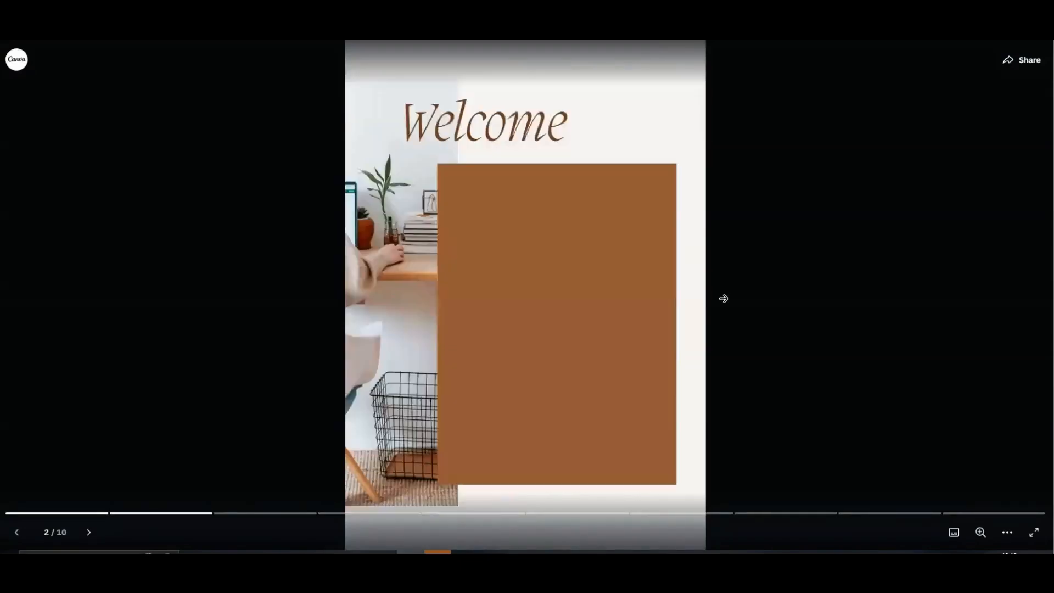
pyautogui.click(724, 298)
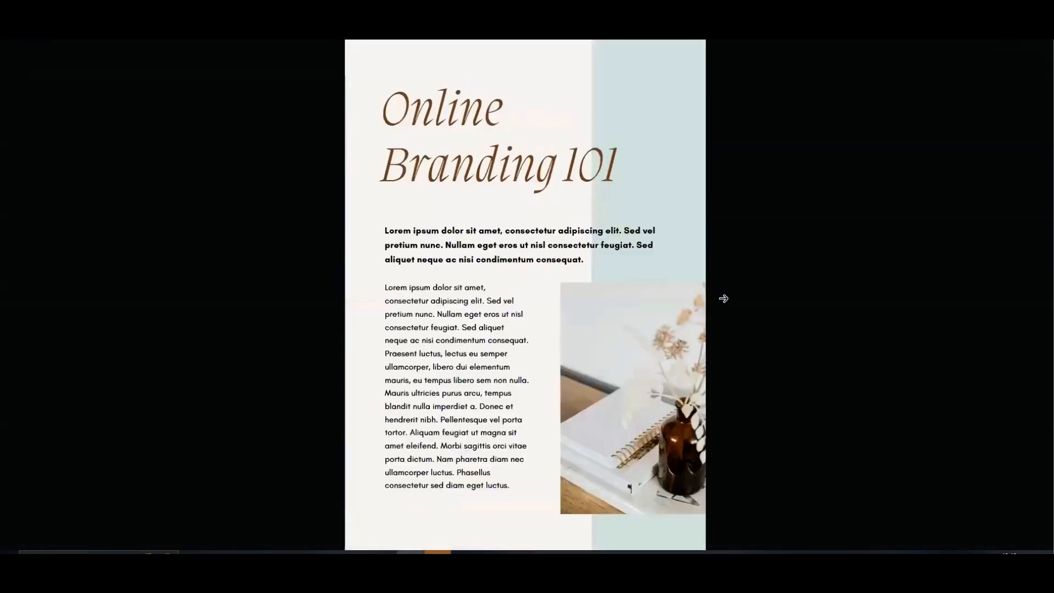